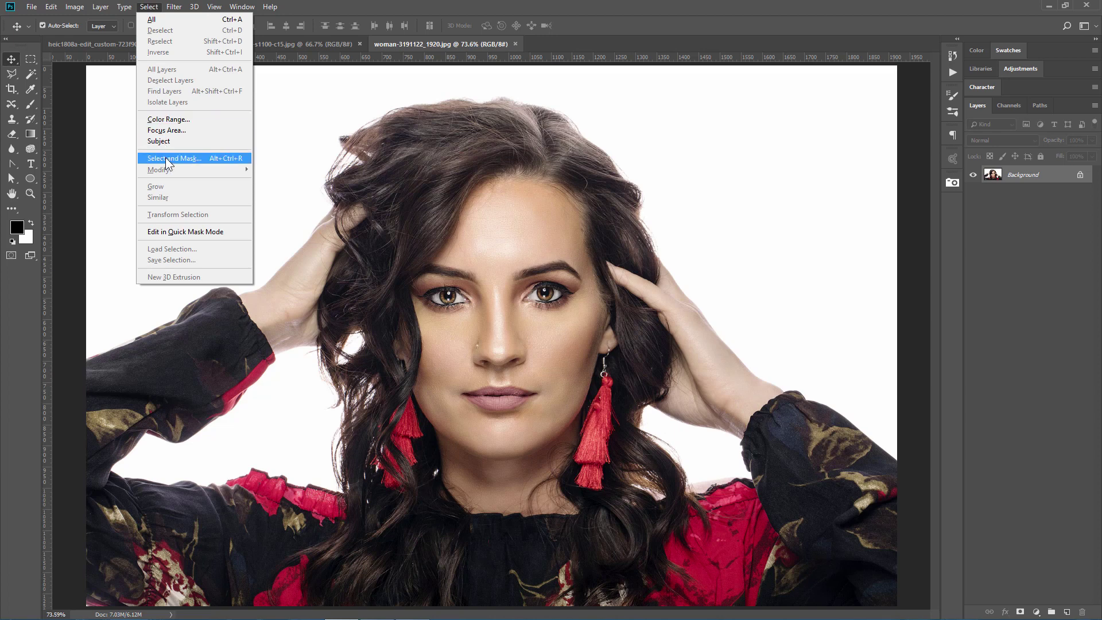
# - Open the portrait in Select and Mask and paint a quick selection over the woman's arms, clothes, hair and face
pyautogui.click(166, 158)
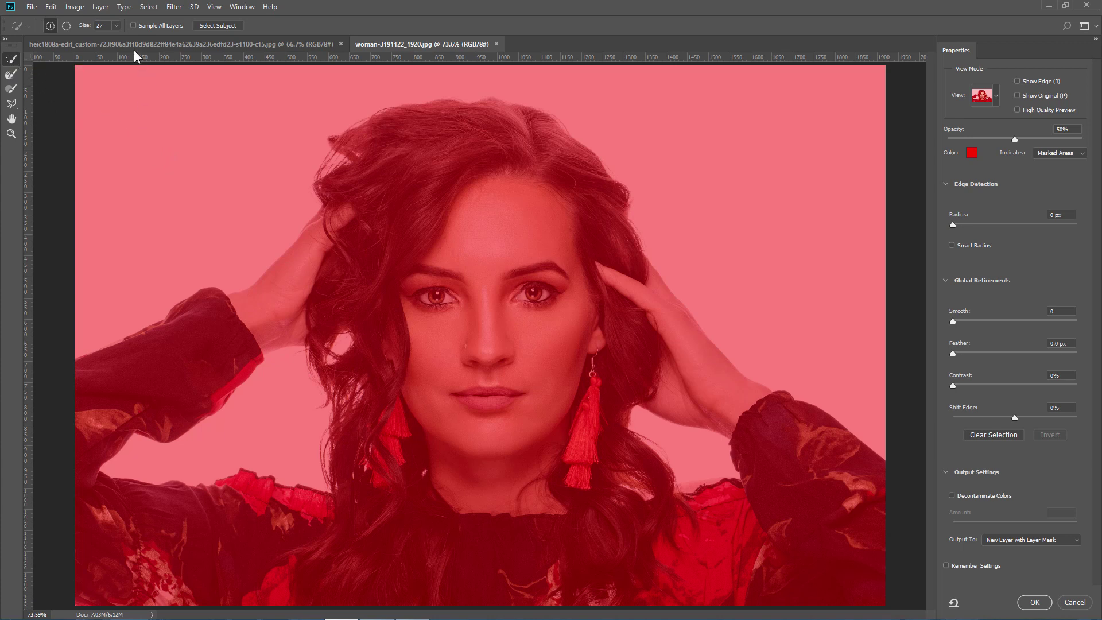
pyautogui.click(293, 234)
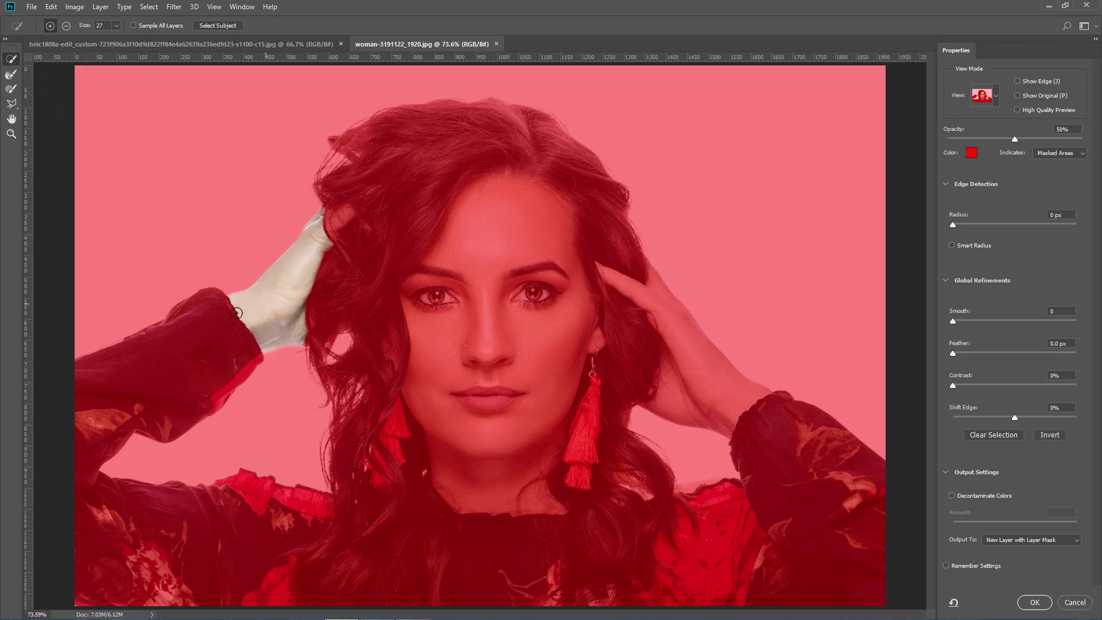
pyautogui.moveTo(235, 313)
pyautogui.mouseDown()
pyautogui.moveTo(177, 351)
pyautogui.moveTo(81, 457)
pyautogui.mouseUp()
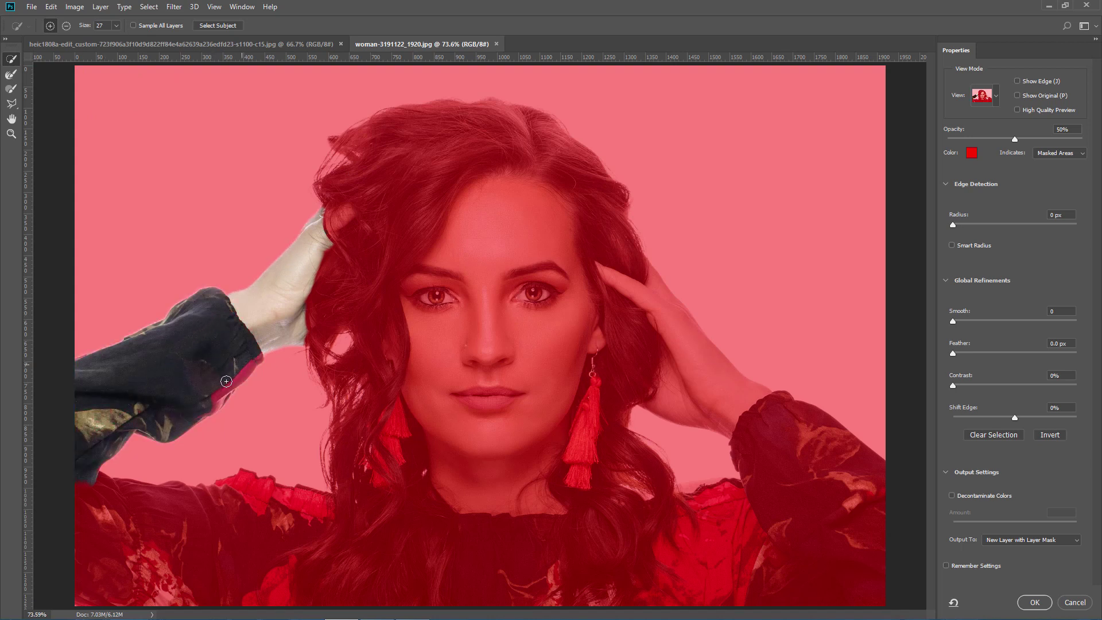
pyautogui.moveTo(128, 509)
pyautogui.mouseDown()
pyautogui.moveTo(186, 522)
pyautogui.moveTo(238, 515)
pyautogui.moveTo(241, 490)
pyautogui.moveTo(317, 504)
pyautogui.moveTo(334, 521)
pyautogui.moveTo(265, 568)
pyautogui.moveTo(166, 587)
pyautogui.moveTo(107, 539)
pyautogui.mouseUp()
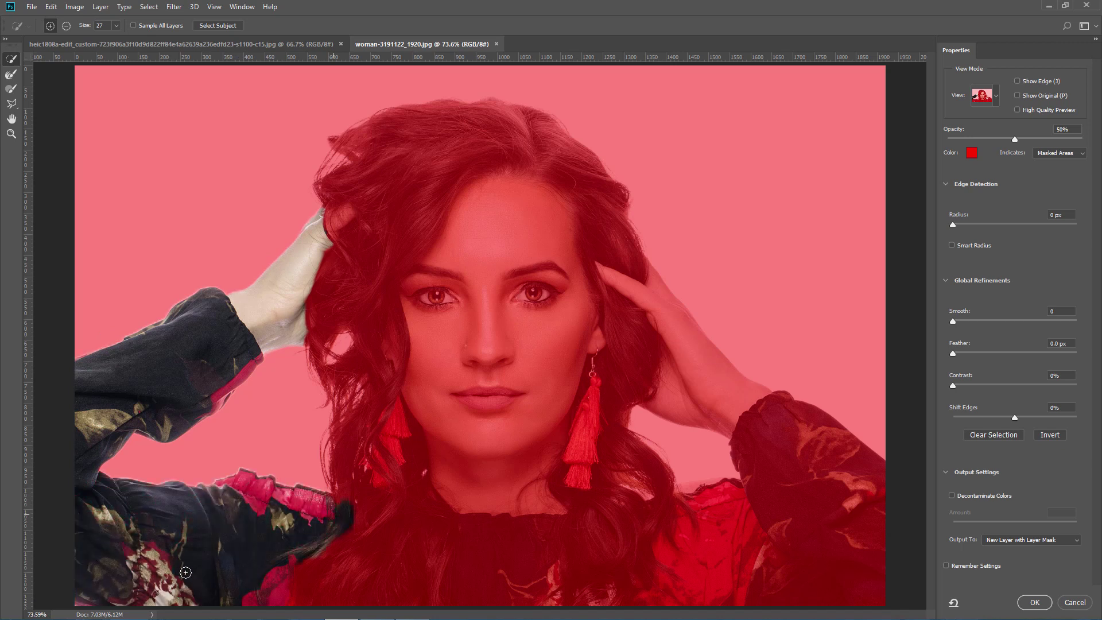
pyautogui.moveTo(186, 572)
pyautogui.mouseDown()
pyautogui.moveTo(113, 598)
pyautogui.moveTo(115, 564)
pyautogui.moveTo(262, 588)
pyautogui.moveTo(349, 579)
pyautogui.moveTo(300, 580)
pyautogui.moveTo(284, 527)
pyautogui.mouseUp()
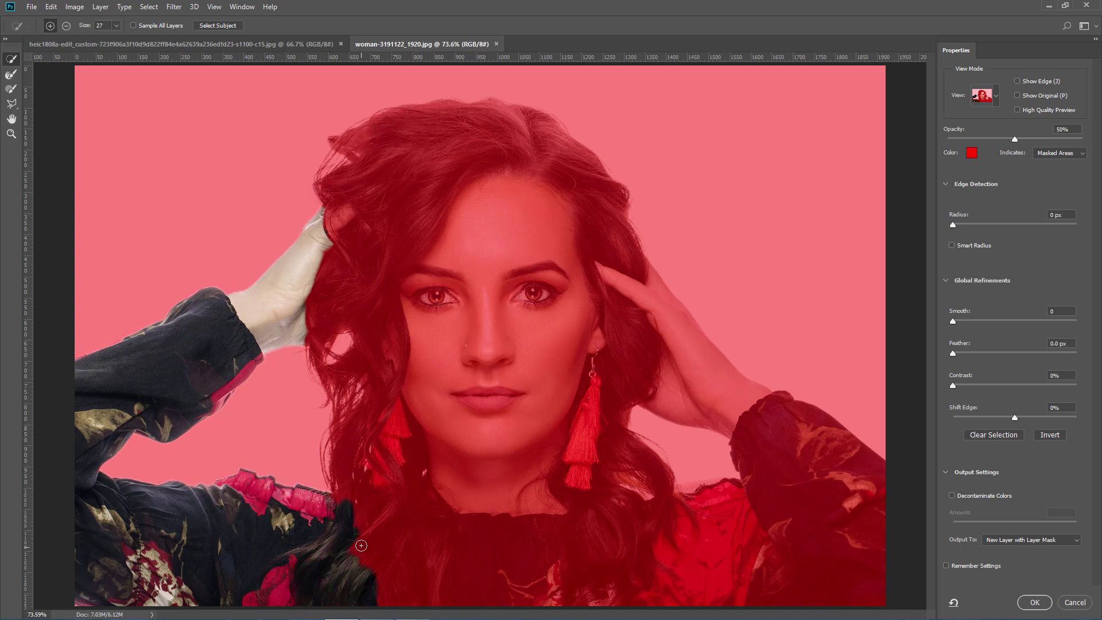
pyautogui.moveTo(361, 545)
pyautogui.mouseDown()
pyautogui.moveTo(359, 502)
pyautogui.moveTo(394, 506)
pyautogui.moveTo(413, 523)
pyautogui.moveTo(424, 574)
pyautogui.mouseUp()
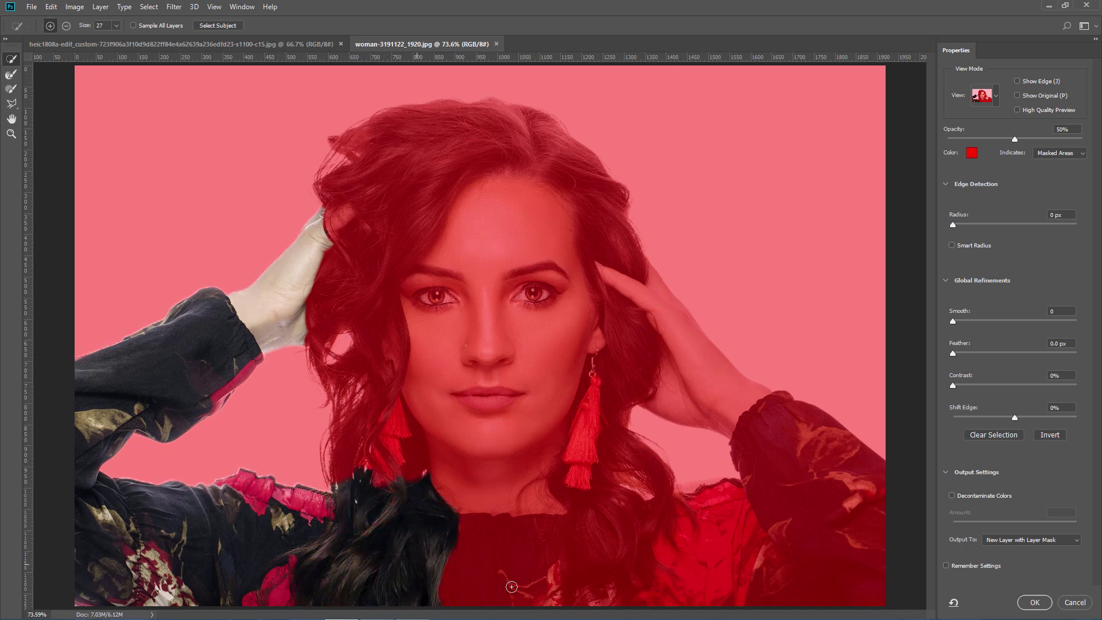
pyautogui.moveTo(511, 586)
pyautogui.mouseDown()
pyautogui.moveTo(520, 556)
pyautogui.moveTo(410, 445)
pyautogui.moveTo(361, 459)
pyautogui.moveTo(382, 407)
pyautogui.moveTo(379, 394)
pyautogui.moveTo(339, 383)
pyautogui.moveTo(325, 306)
pyautogui.moveTo(336, 273)
pyautogui.moveTo(385, 284)
pyautogui.mouseUp()
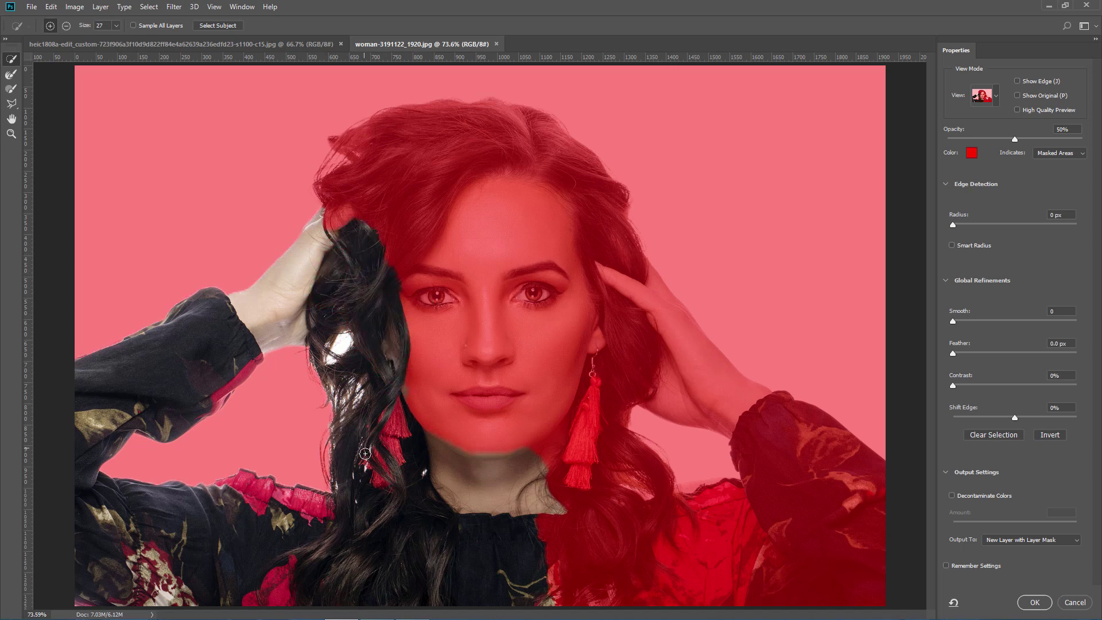
pyautogui.moveTo(347, 223)
pyautogui.mouseDown()
pyautogui.moveTo(332, 189)
pyautogui.moveTo(357, 150)
pyautogui.moveTo(342, 144)
pyautogui.moveTo(407, 117)
pyautogui.moveTo(500, 118)
pyautogui.moveTo(553, 144)
pyautogui.moveTo(610, 216)
pyautogui.moveTo(625, 352)
pyautogui.moveTo(706, 386)
pyautogui.moveTo(609, 446)
pyautogui.moveTo(590, 429)
pyautogui.moveTo(662, 532)
pyautogui.moveTo(703, 550)
pyautogui.moveTo(721, 521)
pyautogui.moveTo(782, 524)
pyautogui.moveTo(786, 460)
pyautogui.moveTo(772, 443)
pyautogui.moveTo(866, 540)
pyautogui.mouseUp()
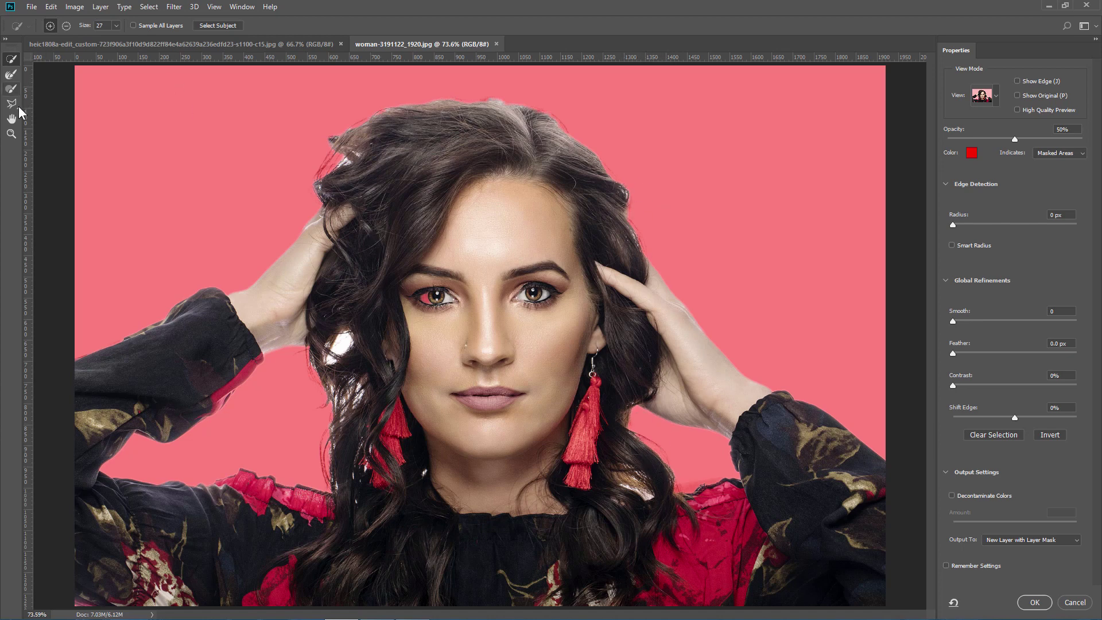
# - Refine the hair edges where white background shows through with the Refine Edge Brush, and subtract the refinement at the eye
pyautogui.click(12, 76)
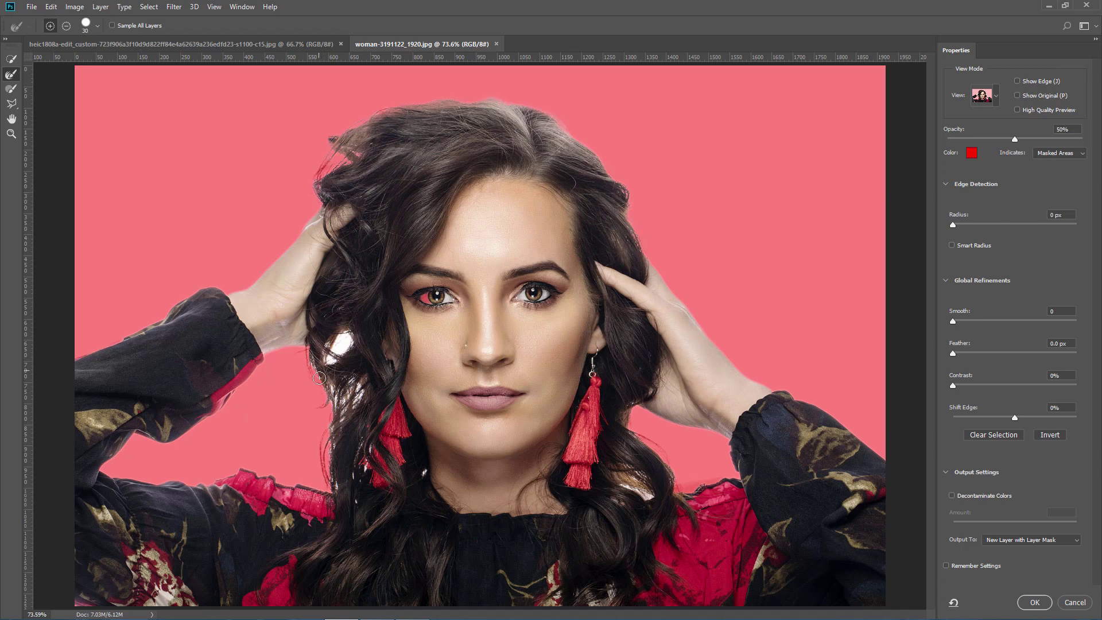
pyautogui.moveTo(351, 337); pyautogui.dragTo(333, 354)
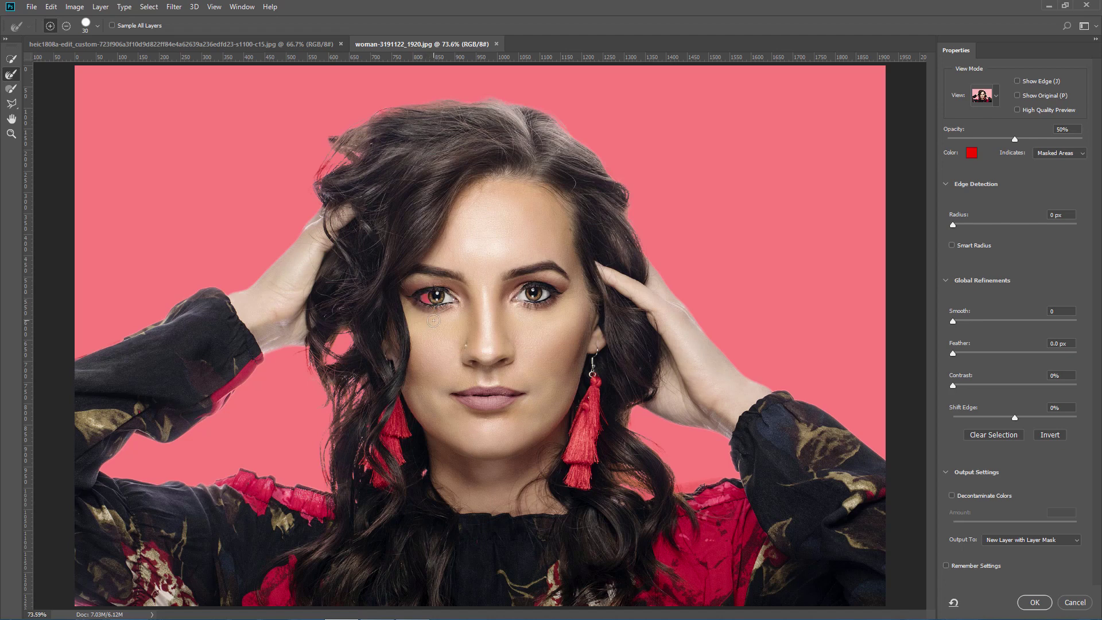
pyautogui.click(67, 29)
pyautogui.click(426, 300)
# - Output the selection as a New Layer with Layer Mask
pyautogui.click(1007, 539)
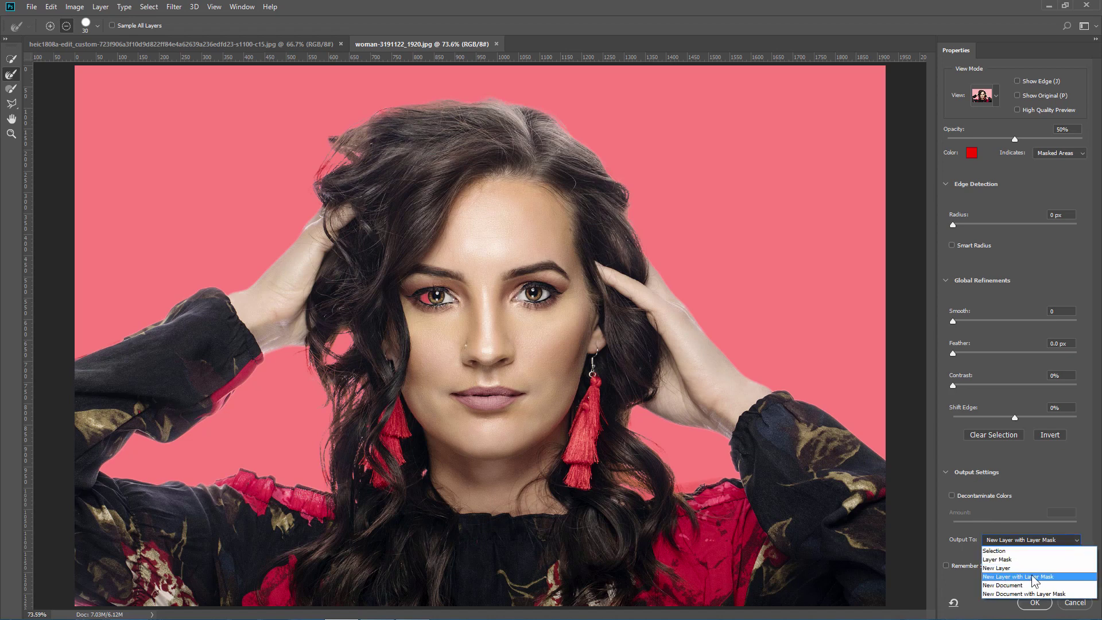
pyautogui.click(1031, 577)
pyautogui.click(1037, 602)
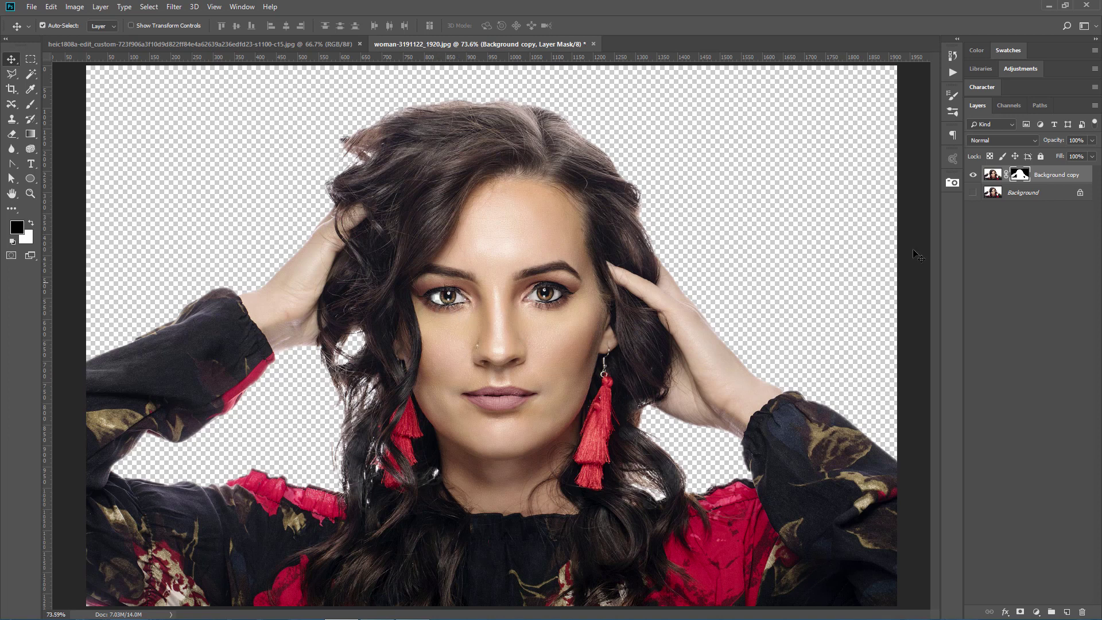
# - Display the cutout's layer mask and paint the black spot at the eye white with the Brush tool
pyautogui.keyDown('alt'); pyautogui.click(1016, 177); pyautogui.keyUp('alt')
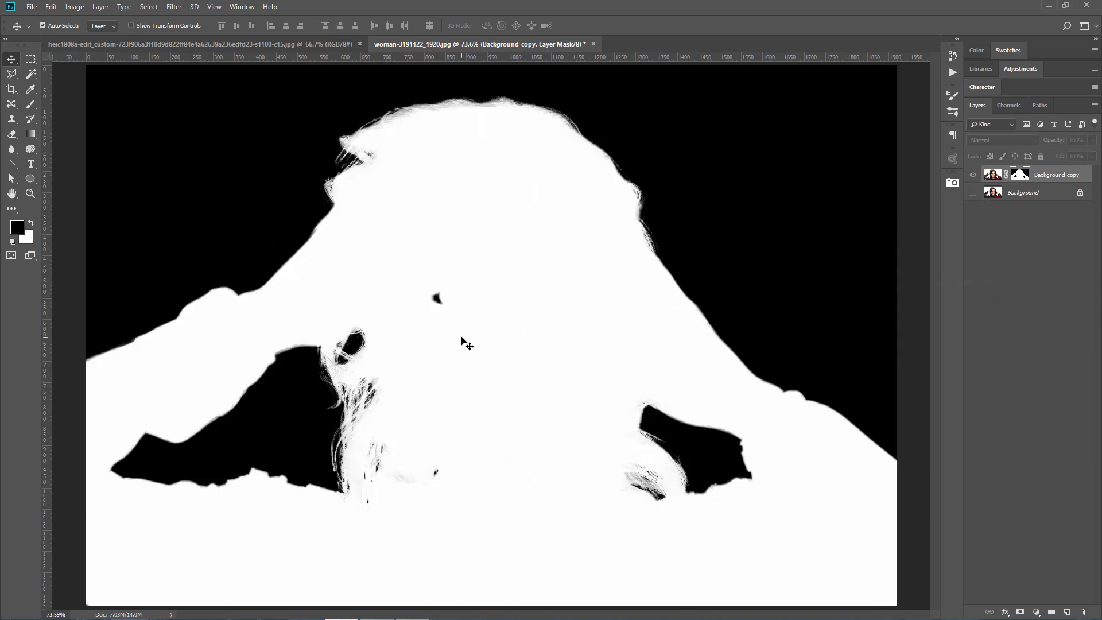
pyautogui.click(33, 105)
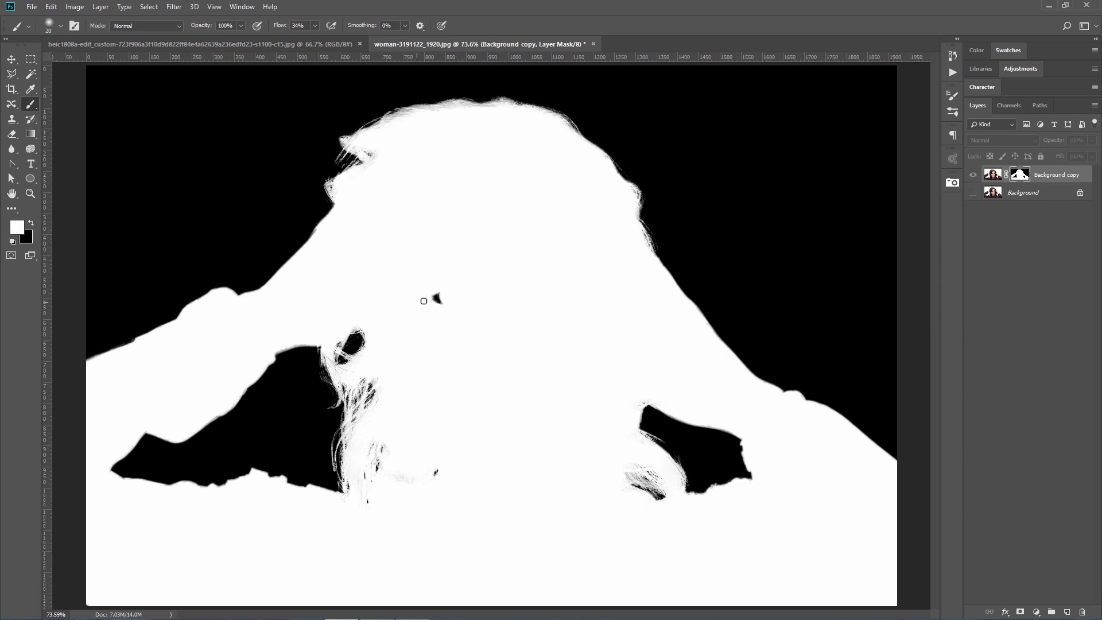
pyautogui.moveTo(434, 303); pyautogui.dragTo(434, 284)
pyautogui.click(12, 59)
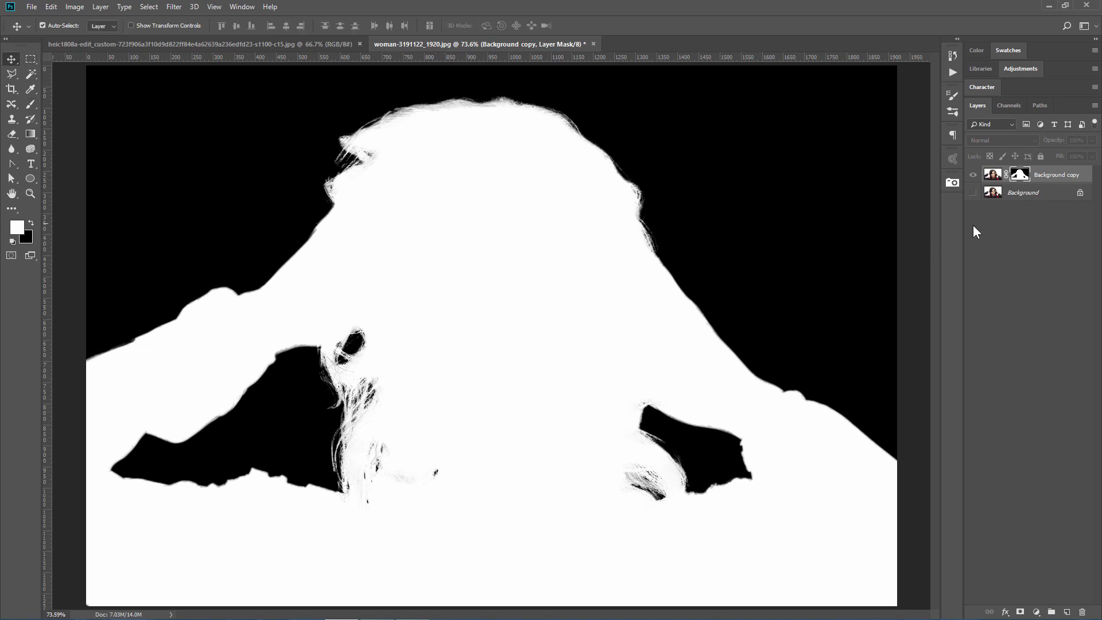
# - Add a white (ffffff) solid color fill layer directly above the Background layer
pyautogui.click(1016, 199)
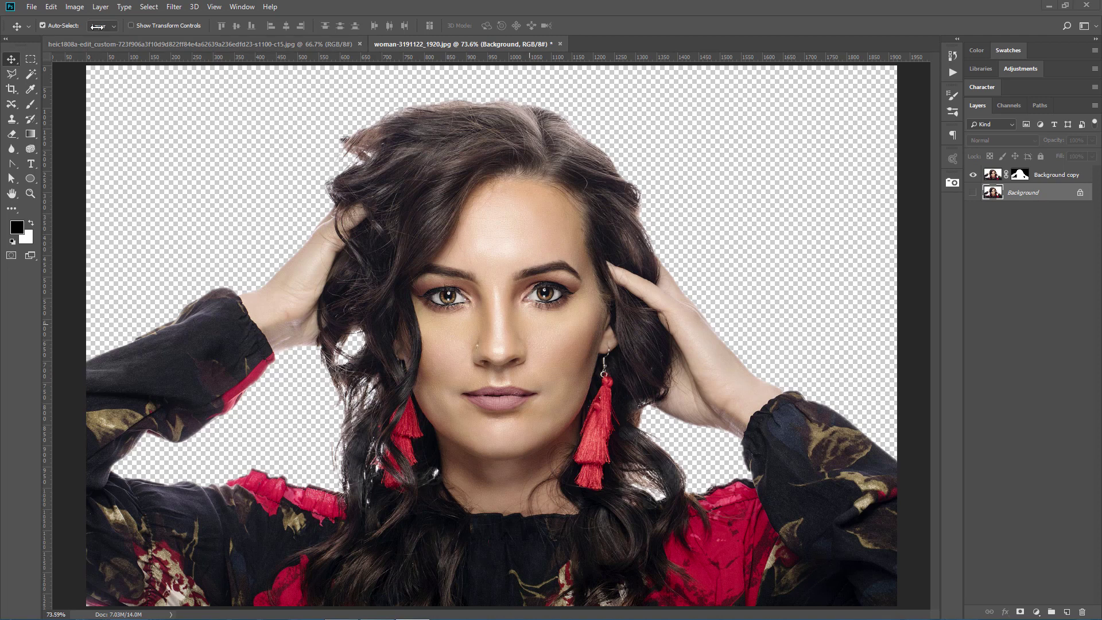
pyautogui.click(99, 8)
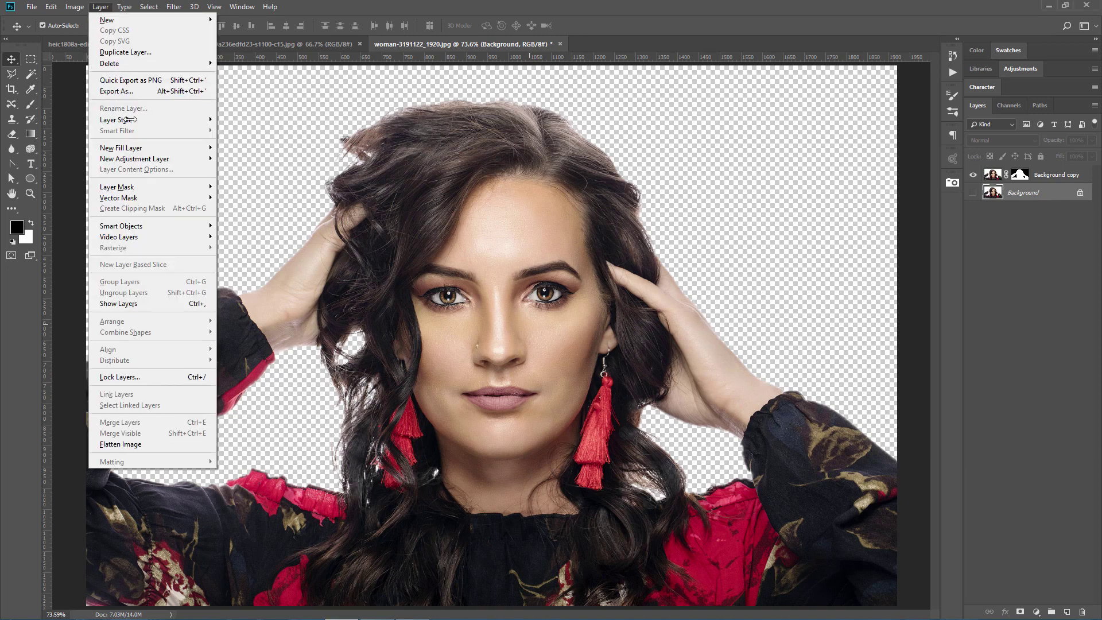
pyautogui.moveTo(144, 144)
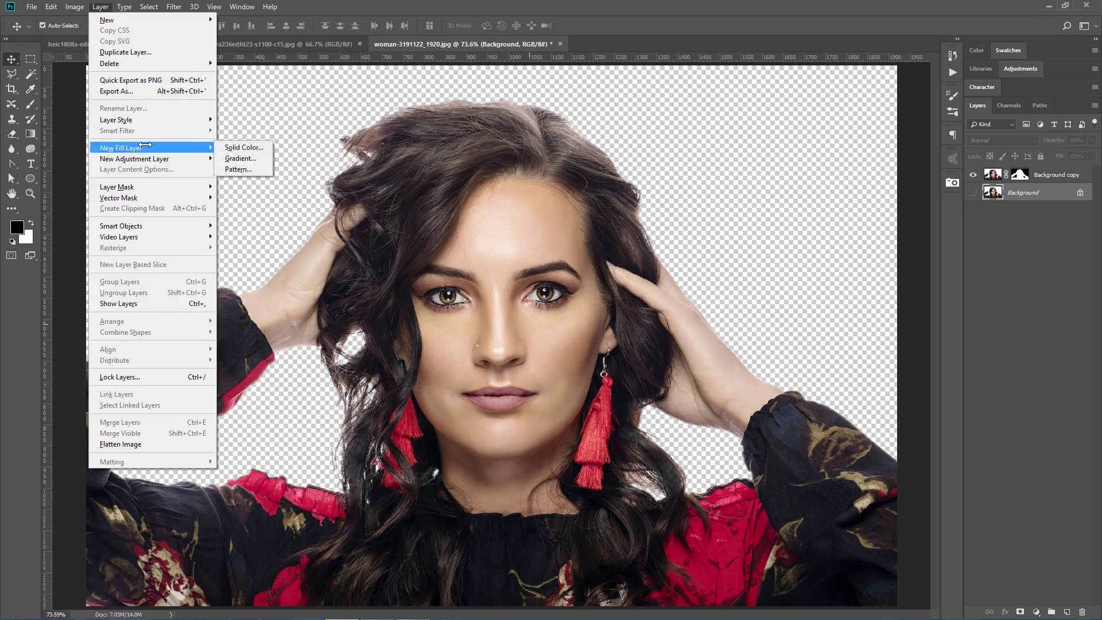
pyautogui.click(237, 148)
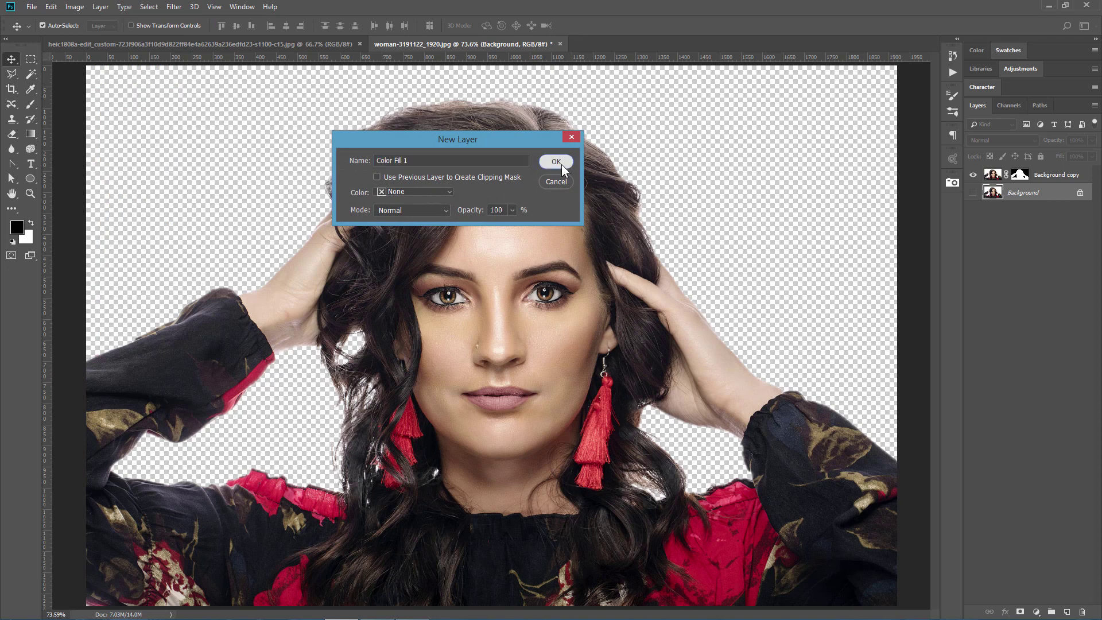
pyautogui.click(555, 162)
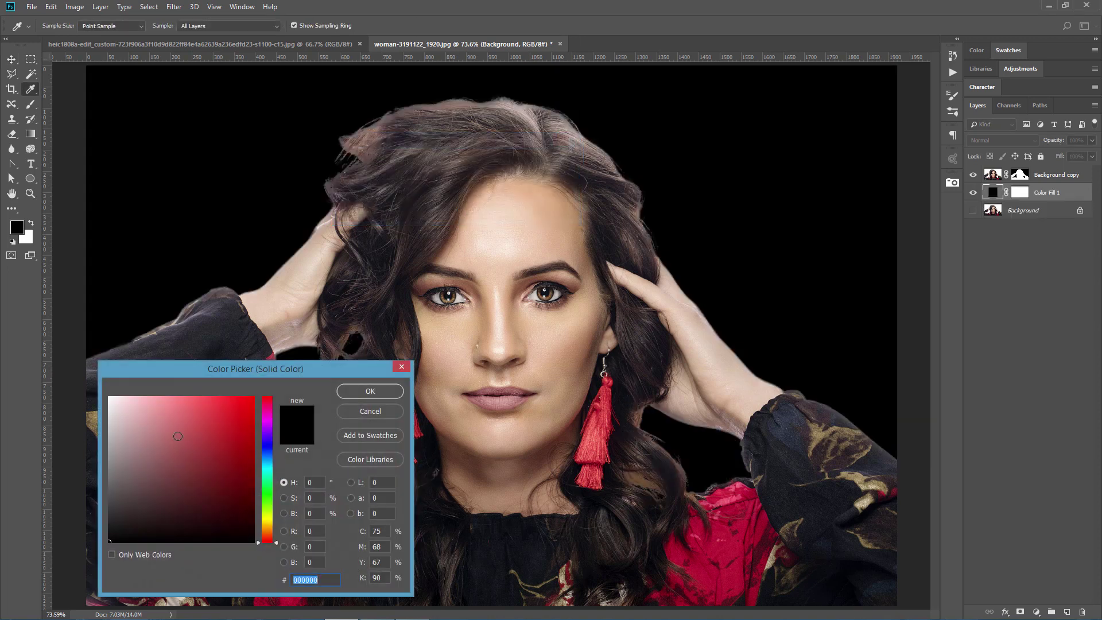
pyautogui.moveTo(180, 470)
pyautogui.mouseDown()
pyautogui.moveTo(182, 450)
pyautogui.moveTo(105, 391)
pyautogui.mouseUp()
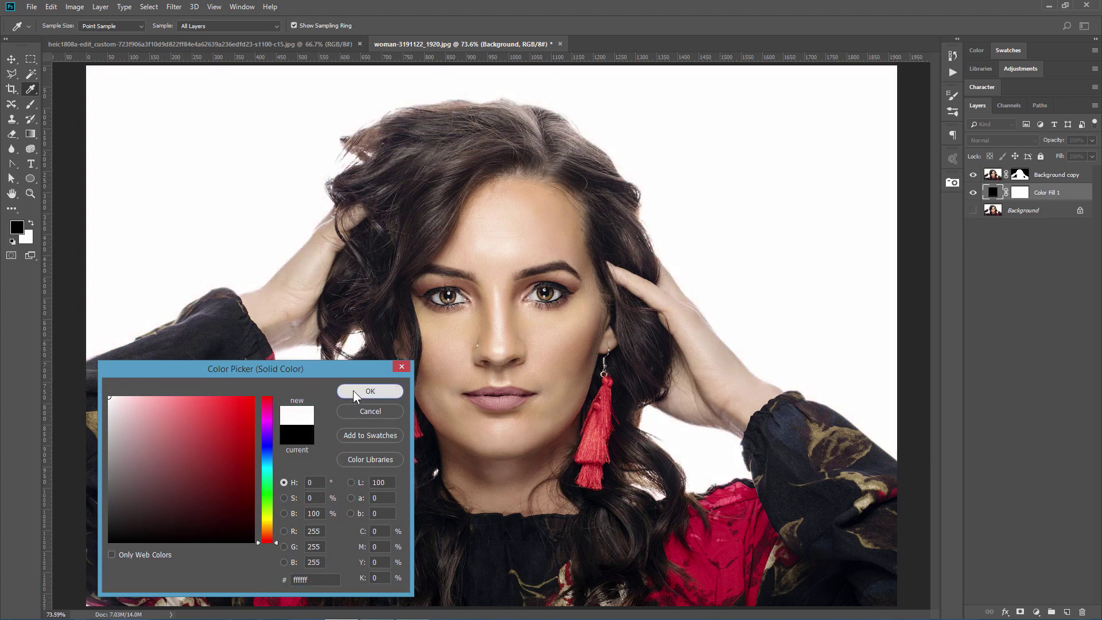
pyautogui.click(353, 391)
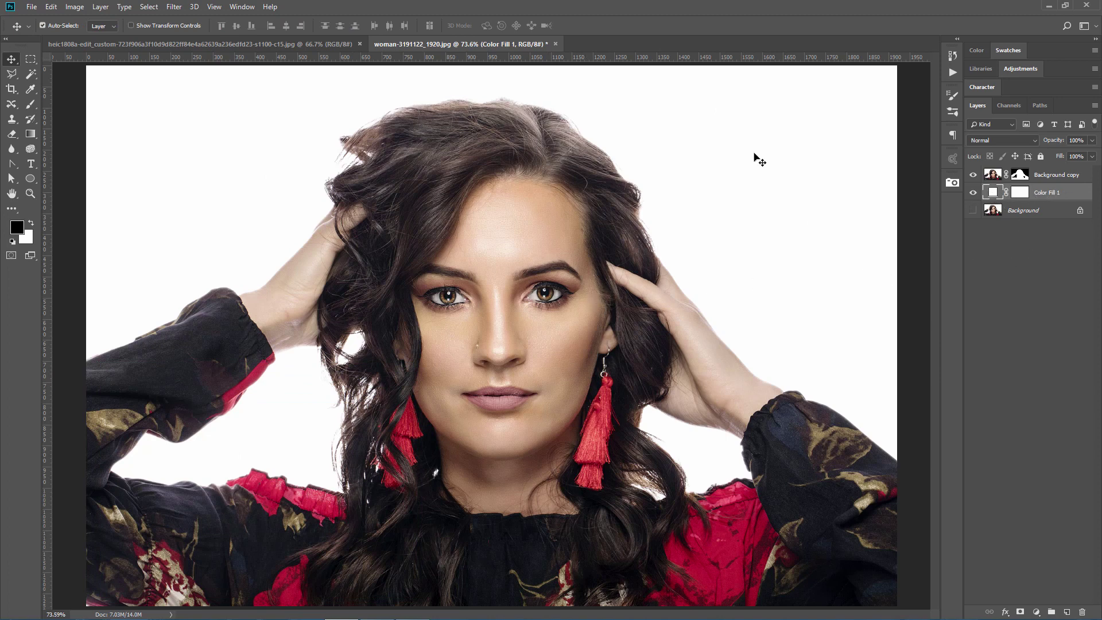
# - Add a gradient fill layer above the white fill, using the black-to-transparent gradient preset
pyautogui.click(100, 7)
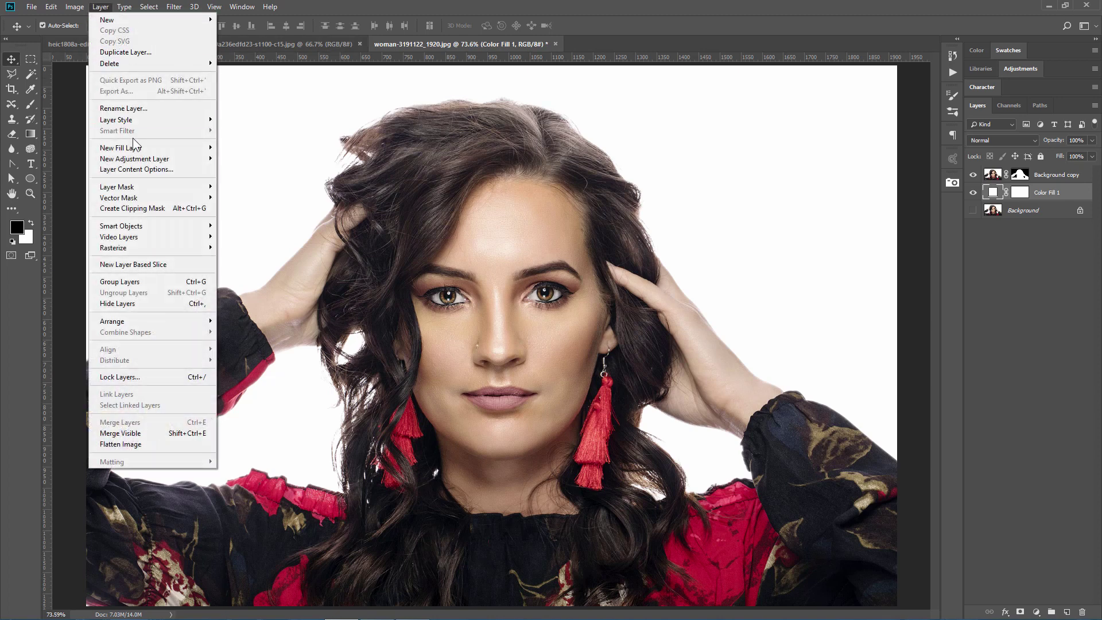
pyautogui.moveTo(134, 147)
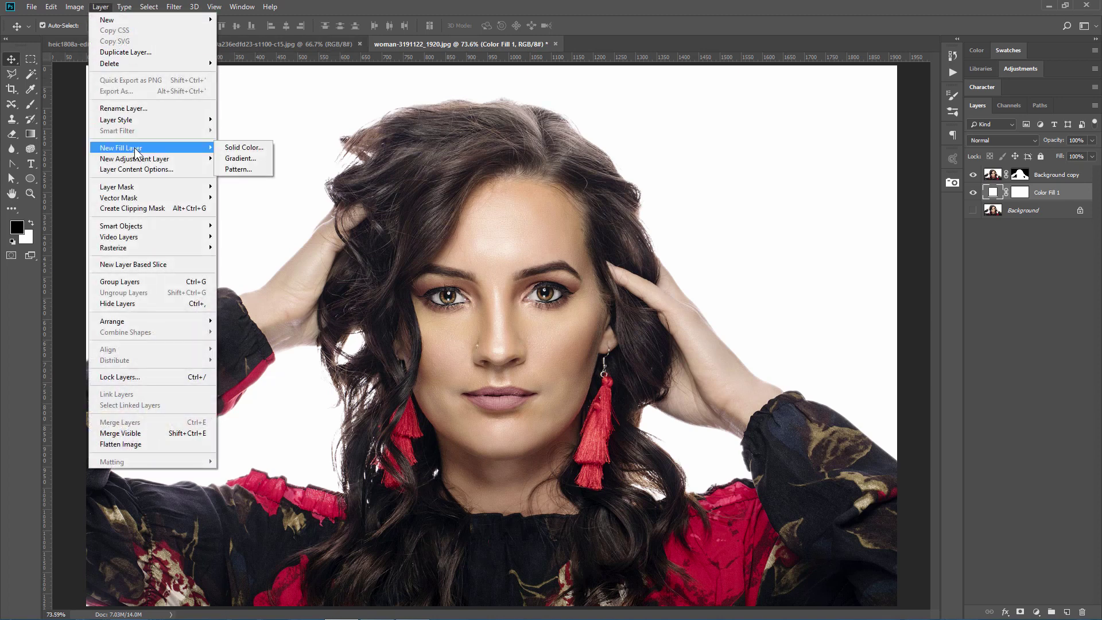
pyautogui.click(240, 159)
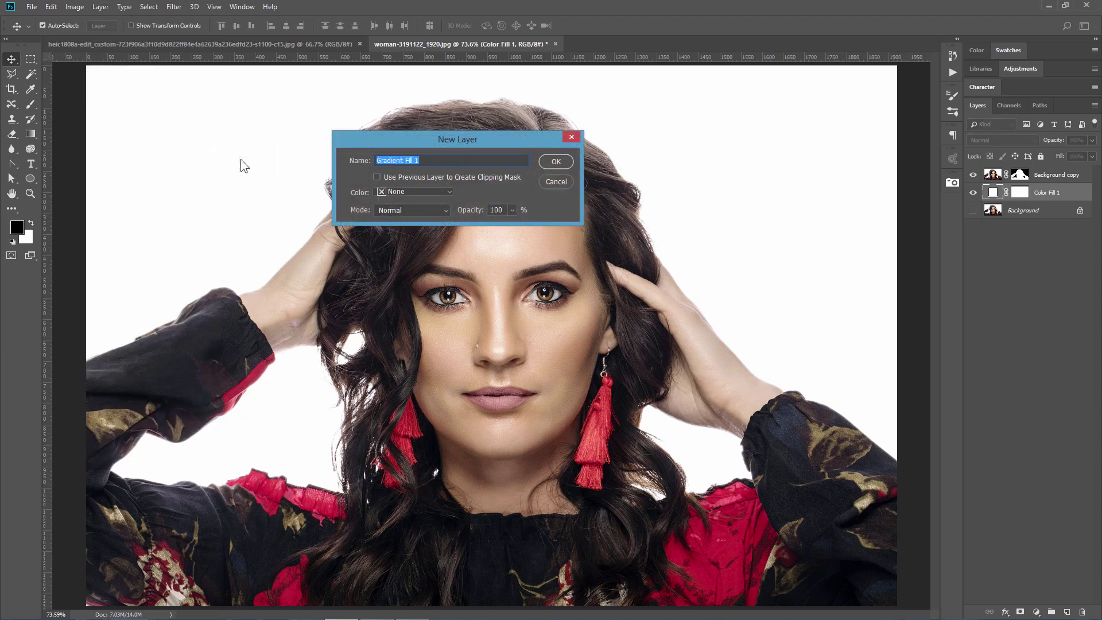
pyautogui.click(554, 161)
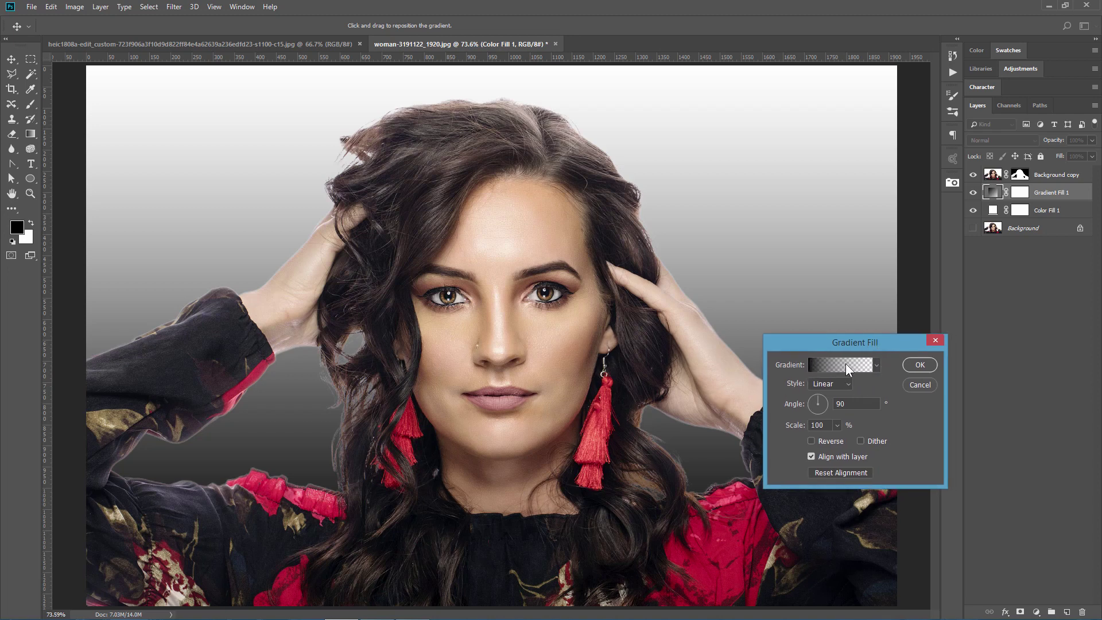
pyautogui.click(878, 365)
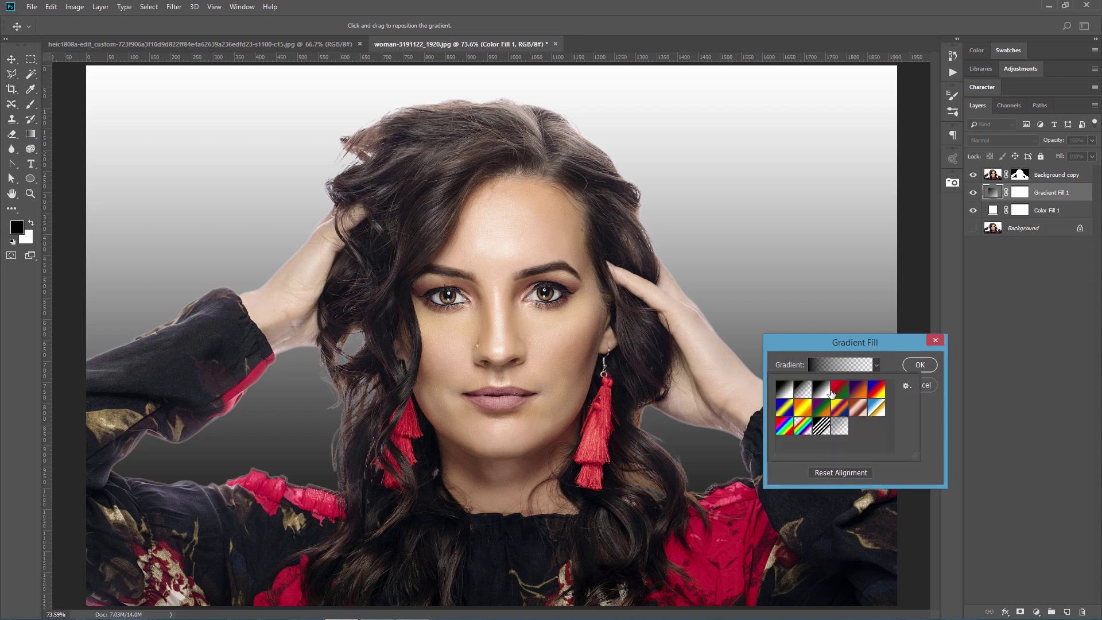
pyautogui.click(803, 393)
pyautogui.click(879, 366)
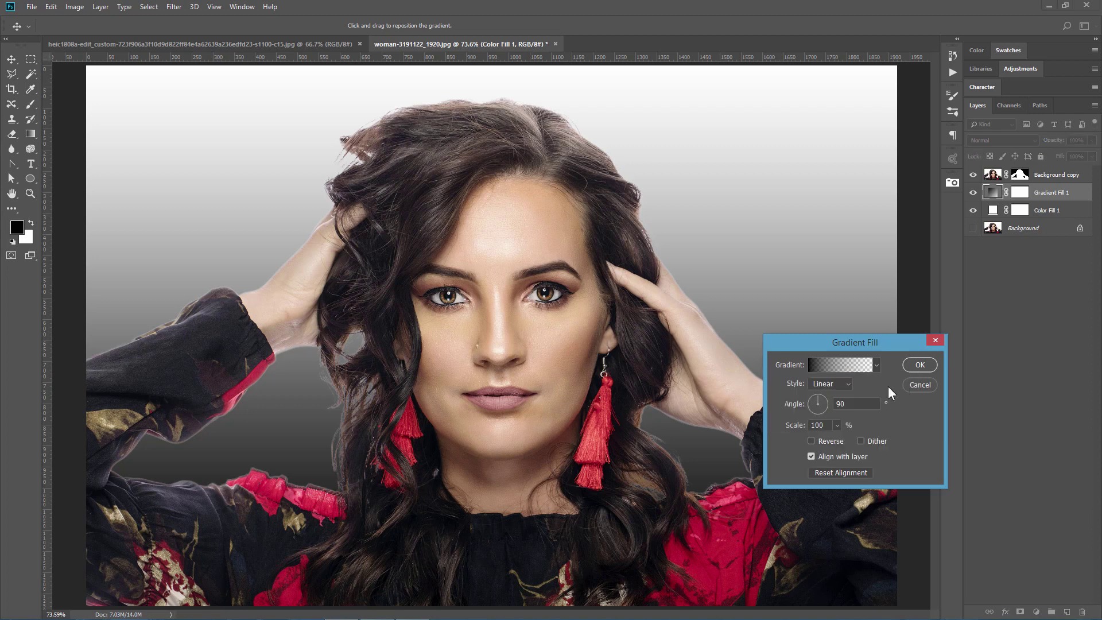
# - Make the gradient fill radial and reversed, with a scale of 250%
pyautogui.click(833, 385)
pyautogui.click(823, 404)
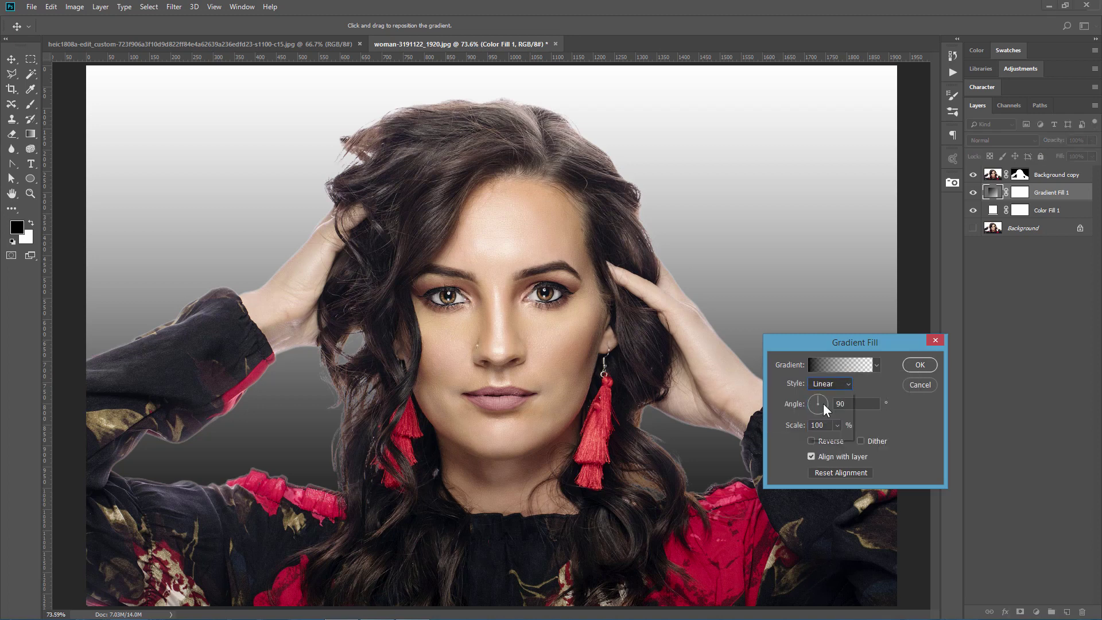
pyautogui.click(811, 441)
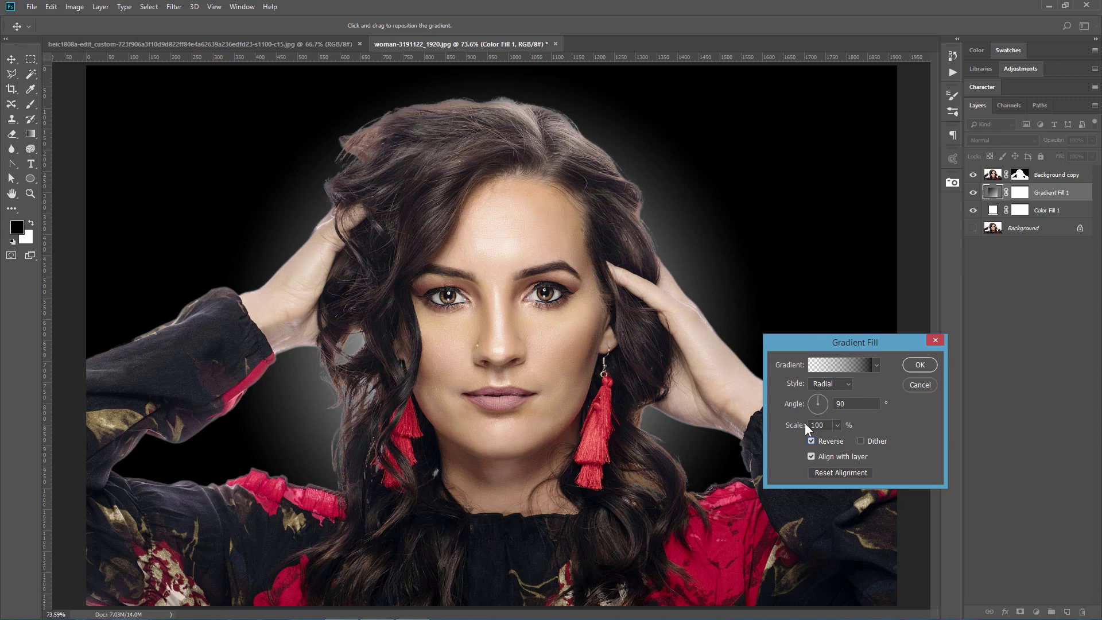
pyautogui.click(837, 426)
pyautogui.moveTo(836, 442); pyautogui.dragTo(847, 441)
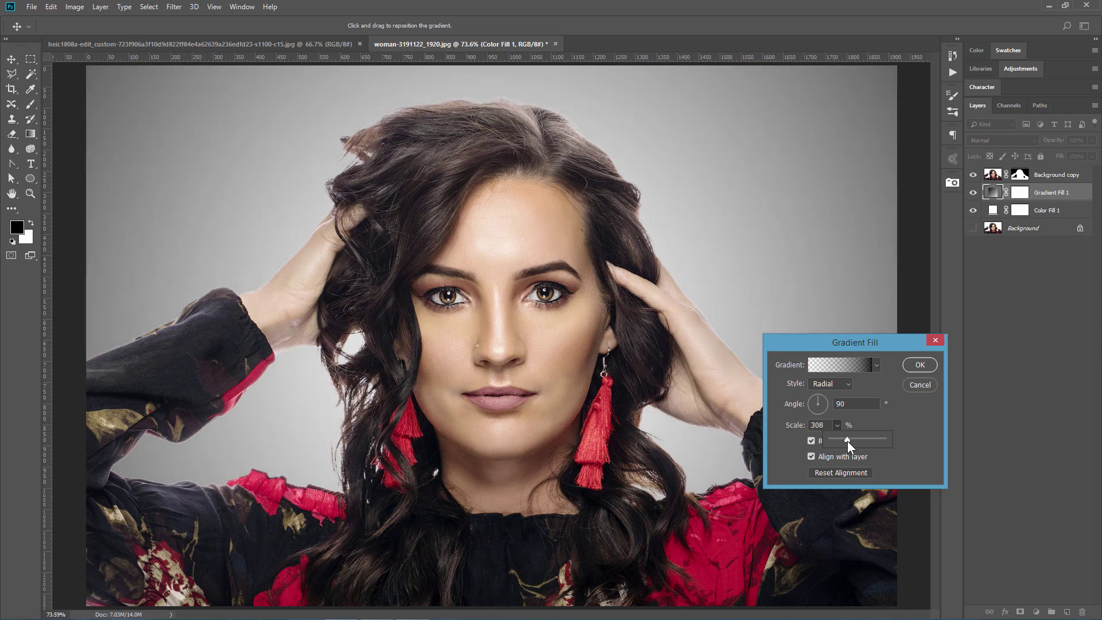
pyautogui.click(825, 426)
pyautogui.write('250')
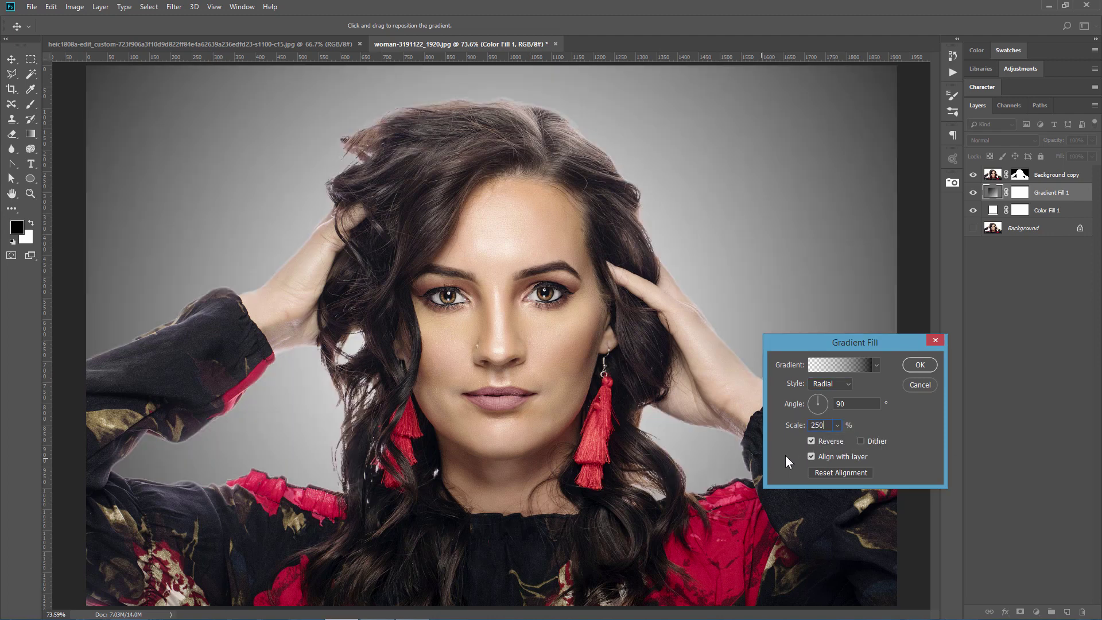
pyautogui.click(919, 364)
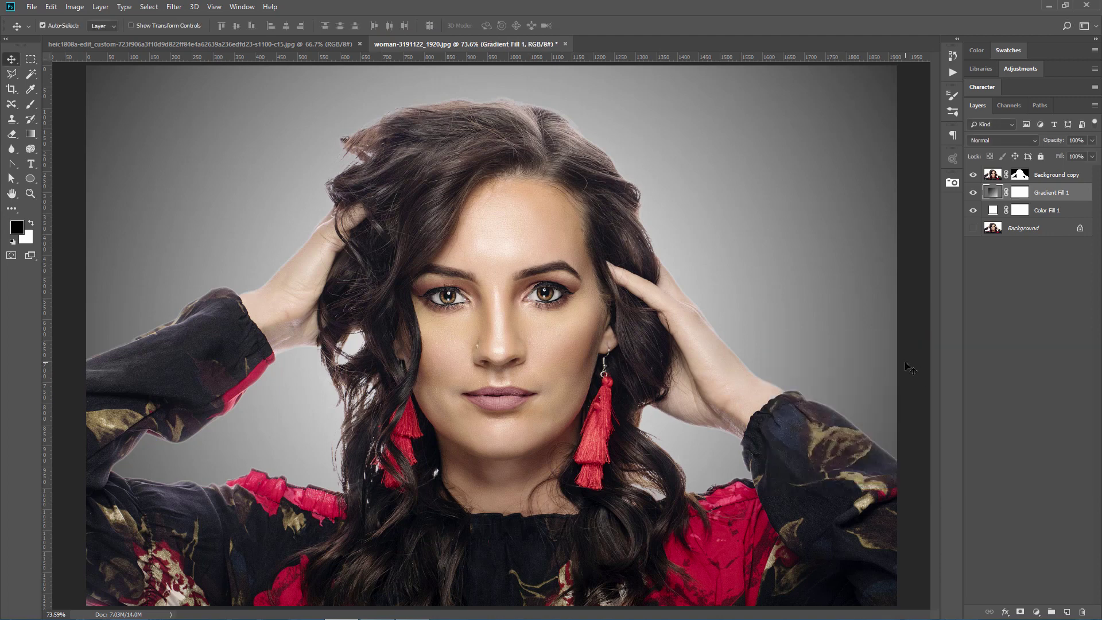
# - Add a Gradient Map adjustment layer above the Background copy cutout, clipped to that layer
pyautogui.click(997, 175)
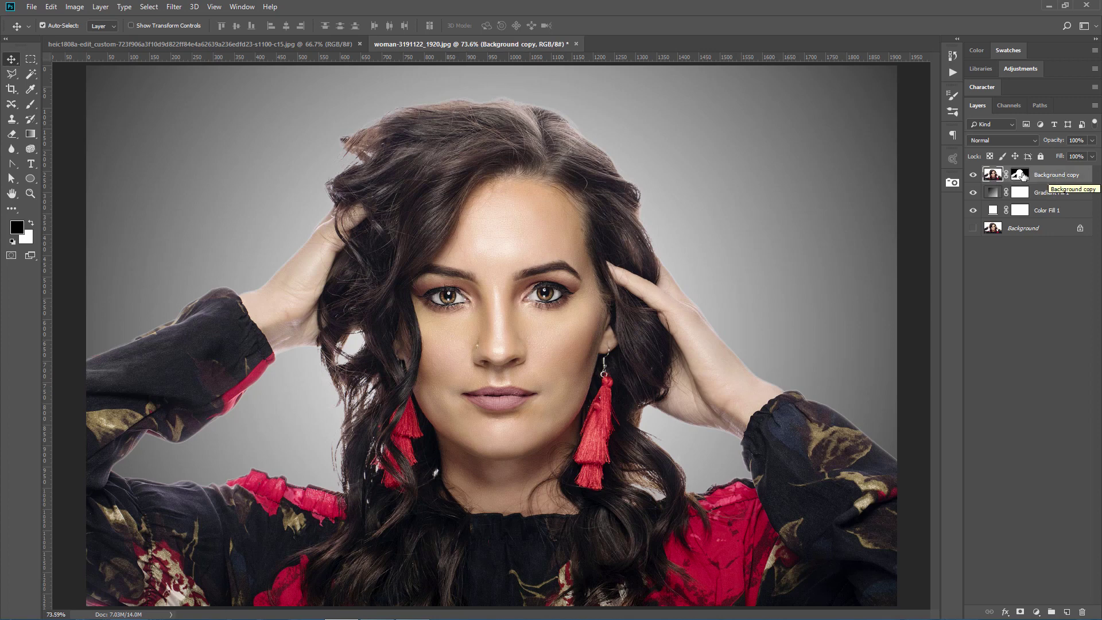
pyautogui.click(101, 7)
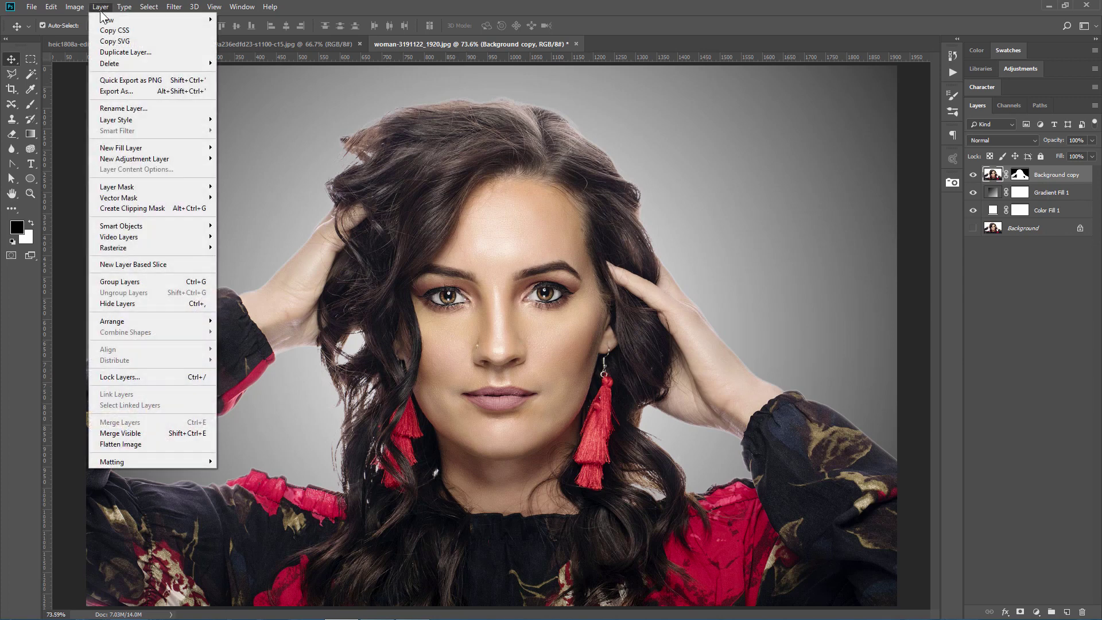
pyautogui.moveTo(147, 158)
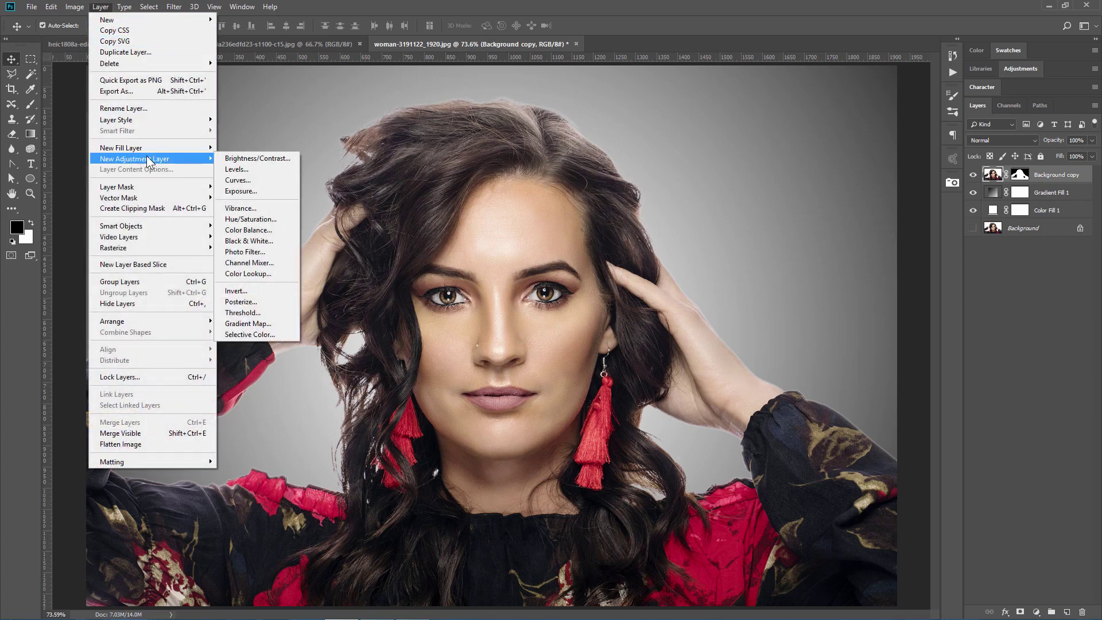
pyautogui.click(242, 324)
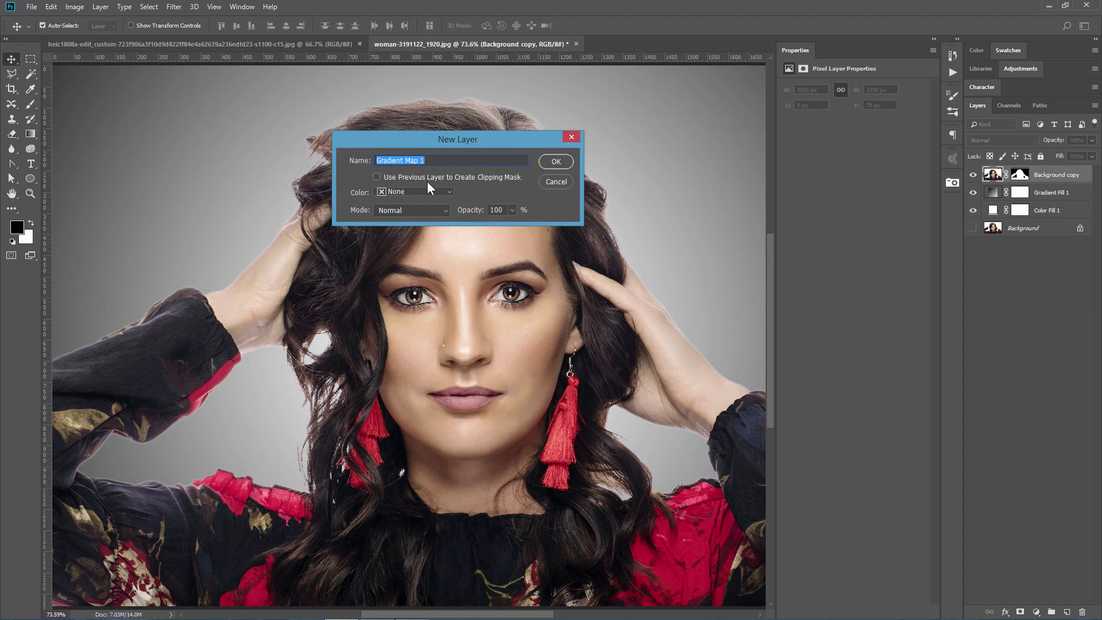
pyautogui.click(377, 177)
pyautogui.click(556, 162)
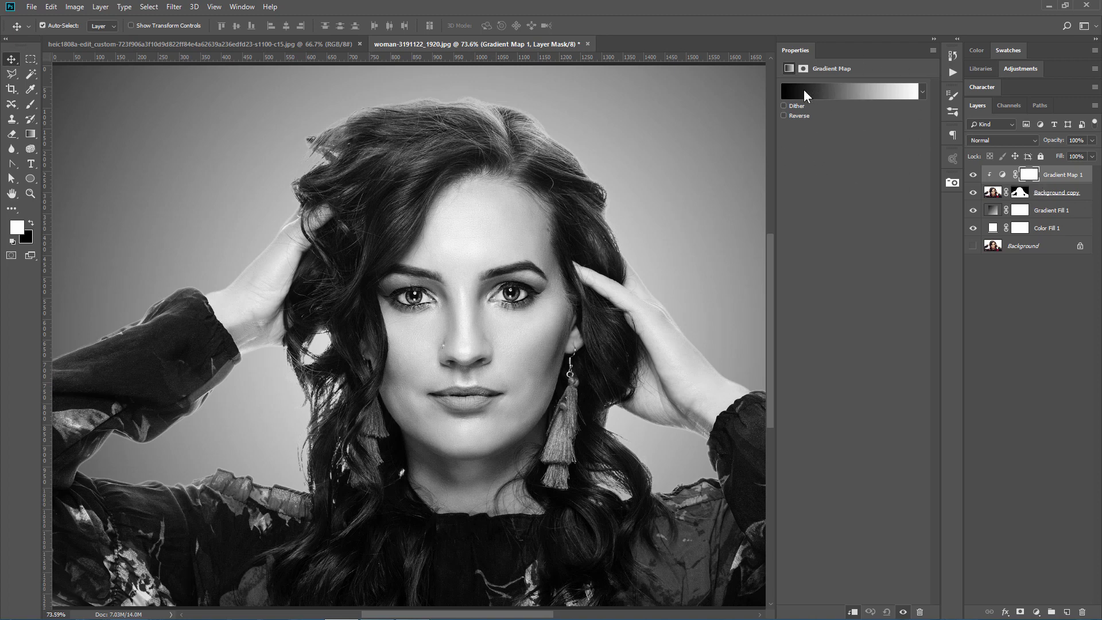
# - In the gradient map's gradient, move the white color stop in to 72% and set the black color stop's location to 45%
pyautogui.click(828, 94)
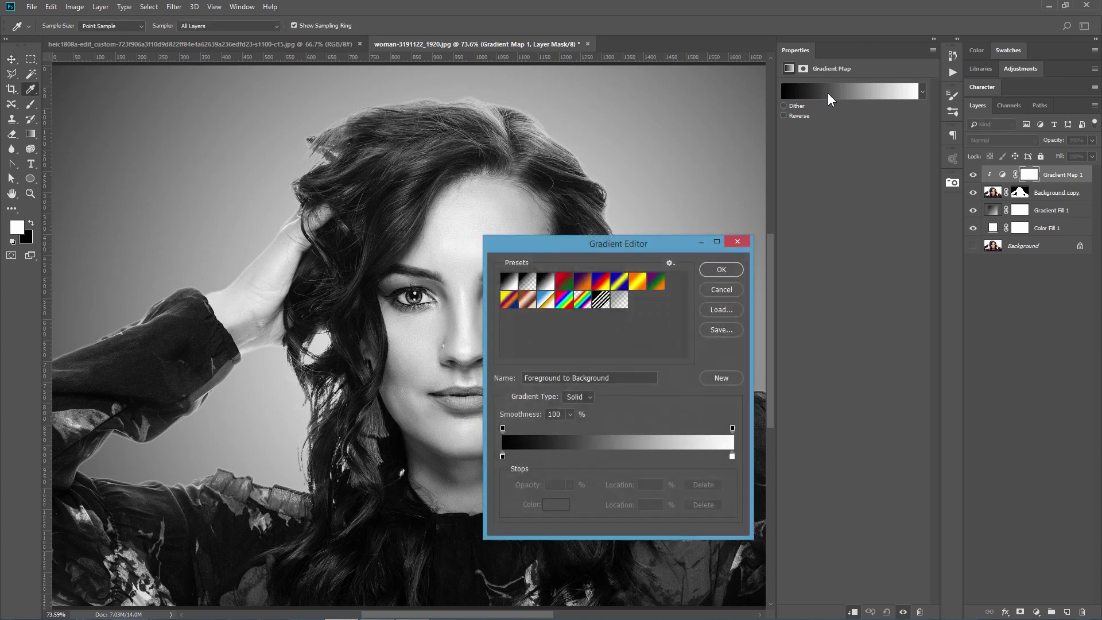
pyautogui.moveTo(665, 243); pyautogui.dragTo(800, 202)
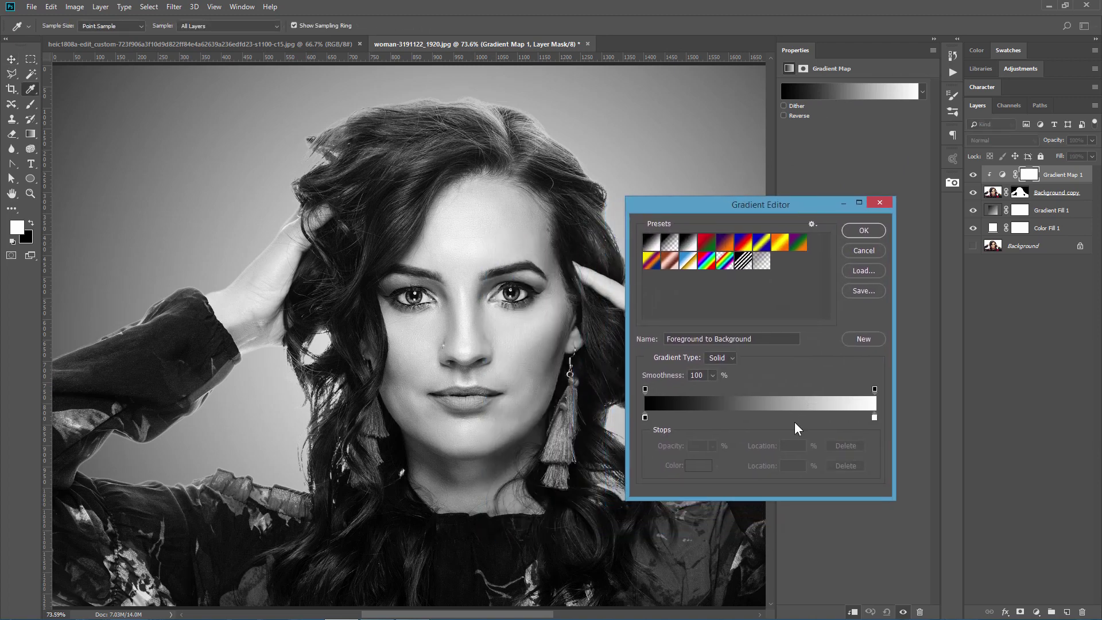
pyautogui.moveTo(645, 418); pyautogui.dragTo(718, 423)
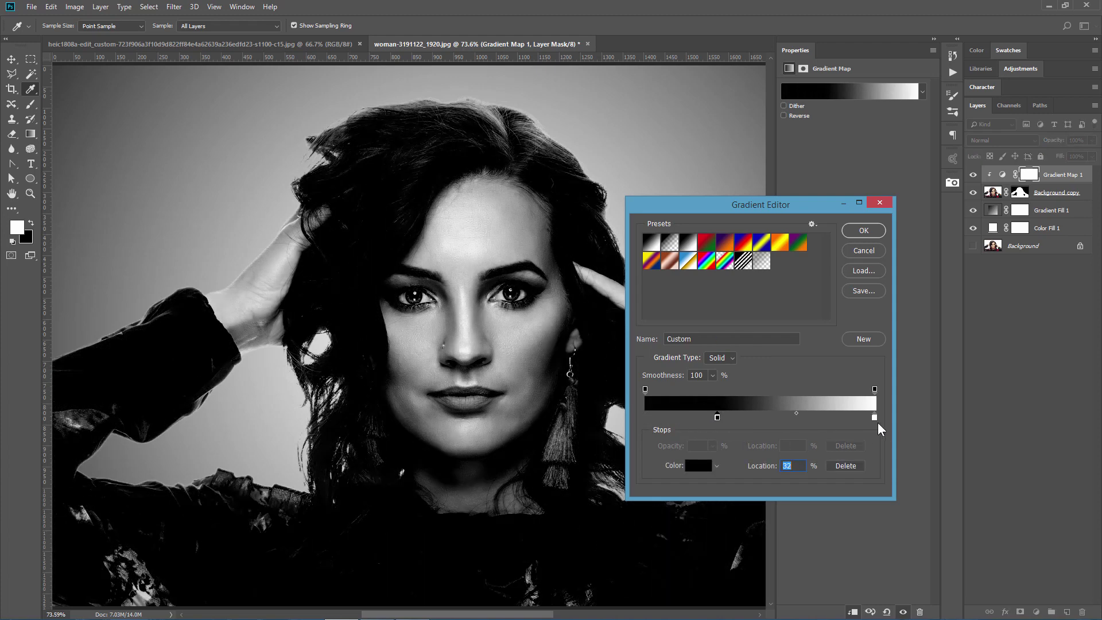
pyautogui.moveTo(874, 418); pyautogui.dragTo(811, 419)
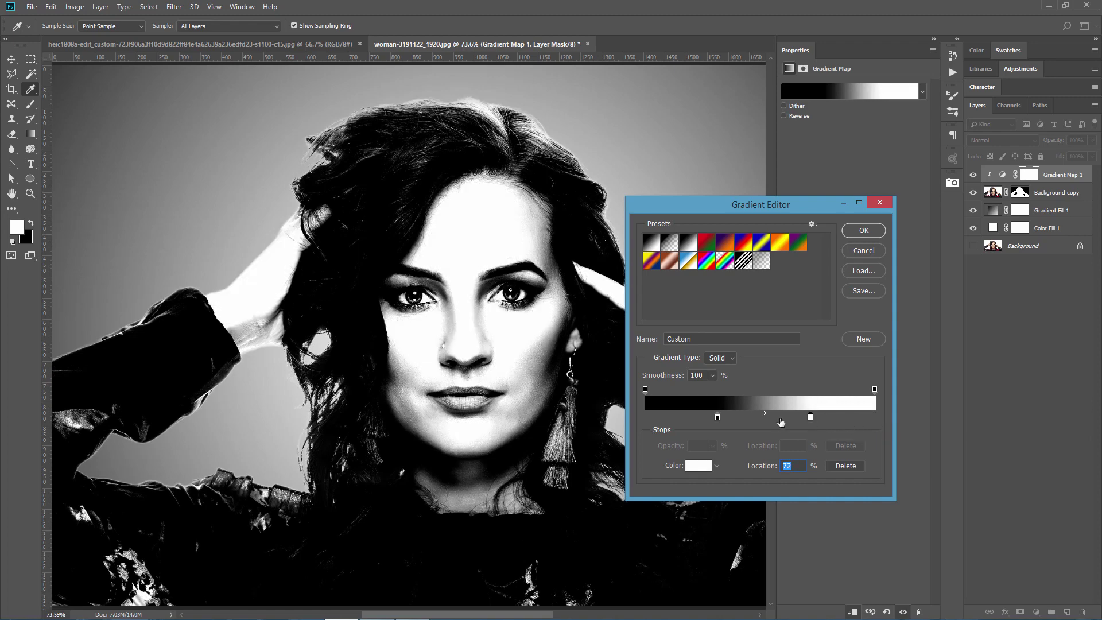
pyautogui.moveTo(718, 418); pyautogui.dragTo(722, 418)
pyautogui.click(800, 465)
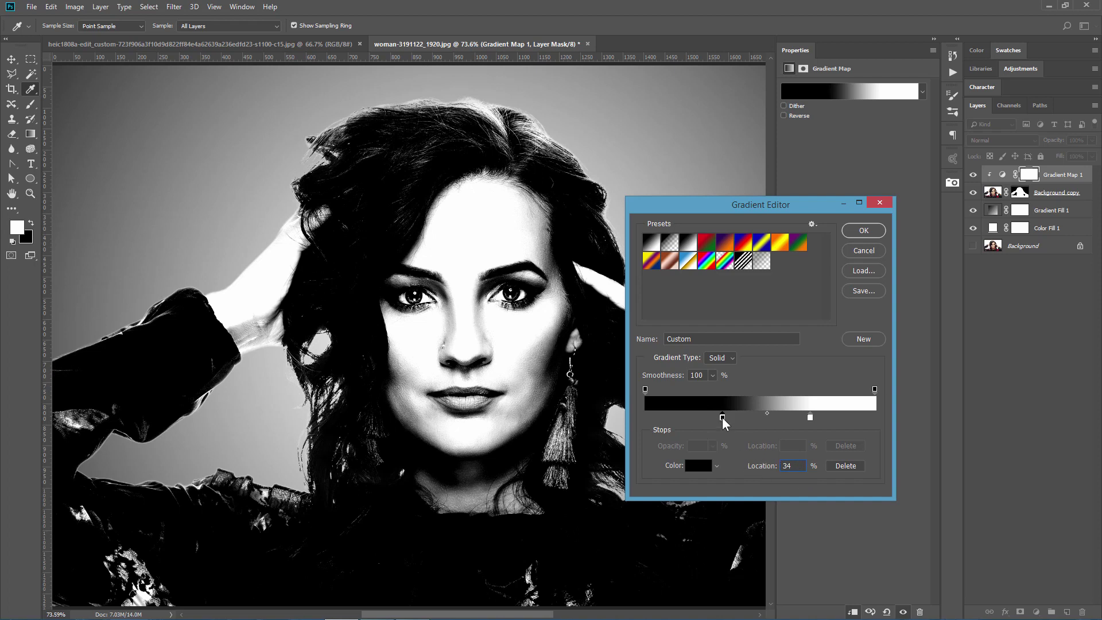
pyautogui.doubleClick(795, 465)
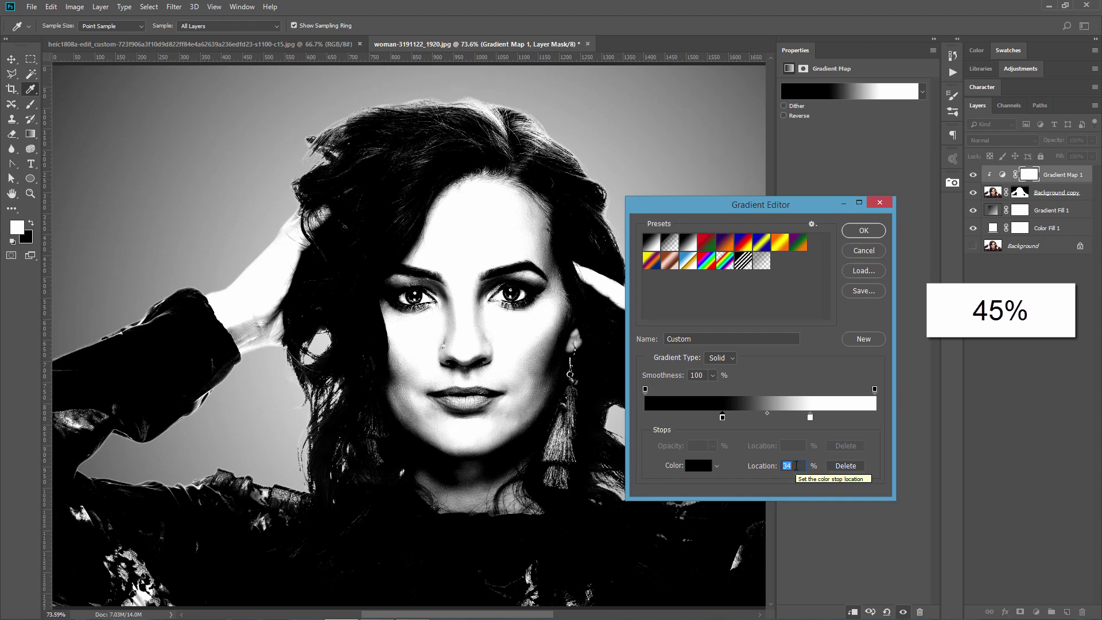
pyautogui.write('45')
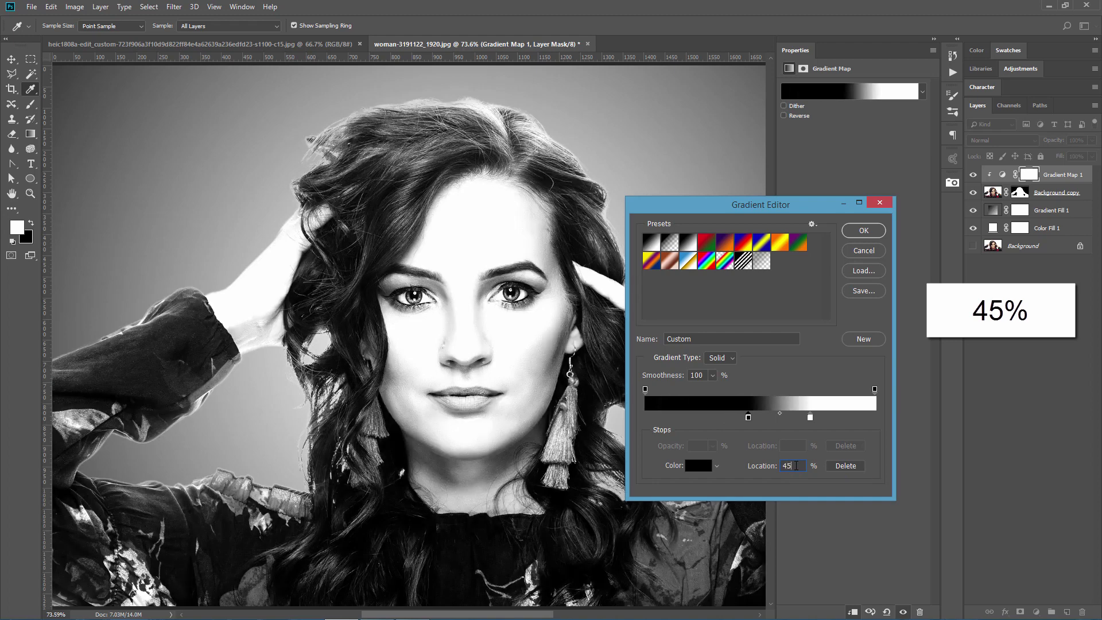
# - Set the white color stop's location to 79%, keep the black stop at 45%, and apply the gradient
pyautogui.click(810, 418)
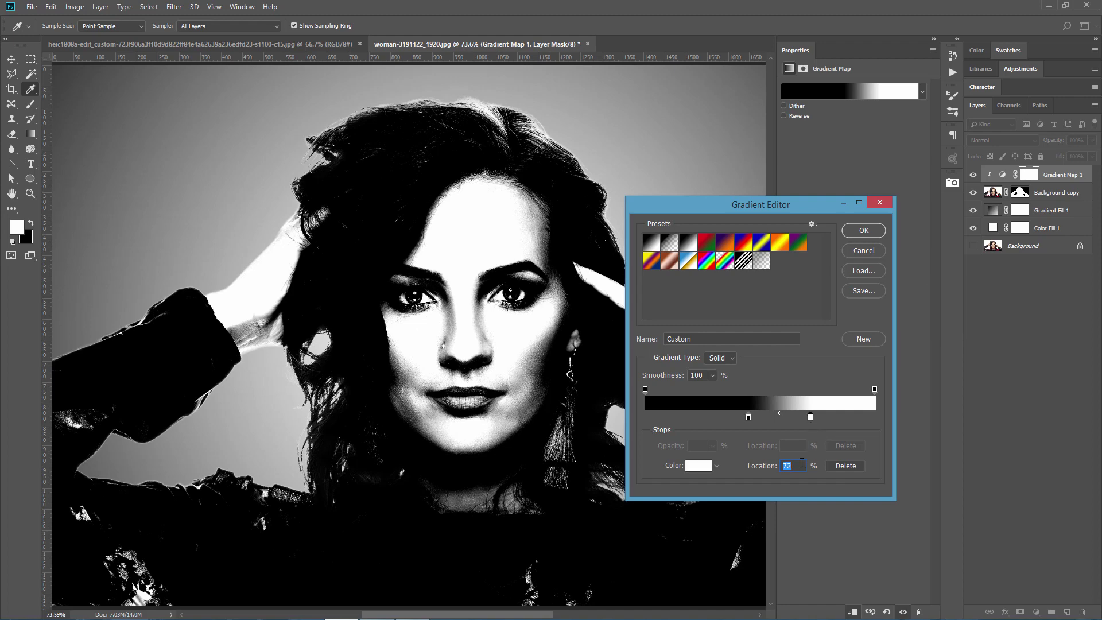
pyautogui.write('79')
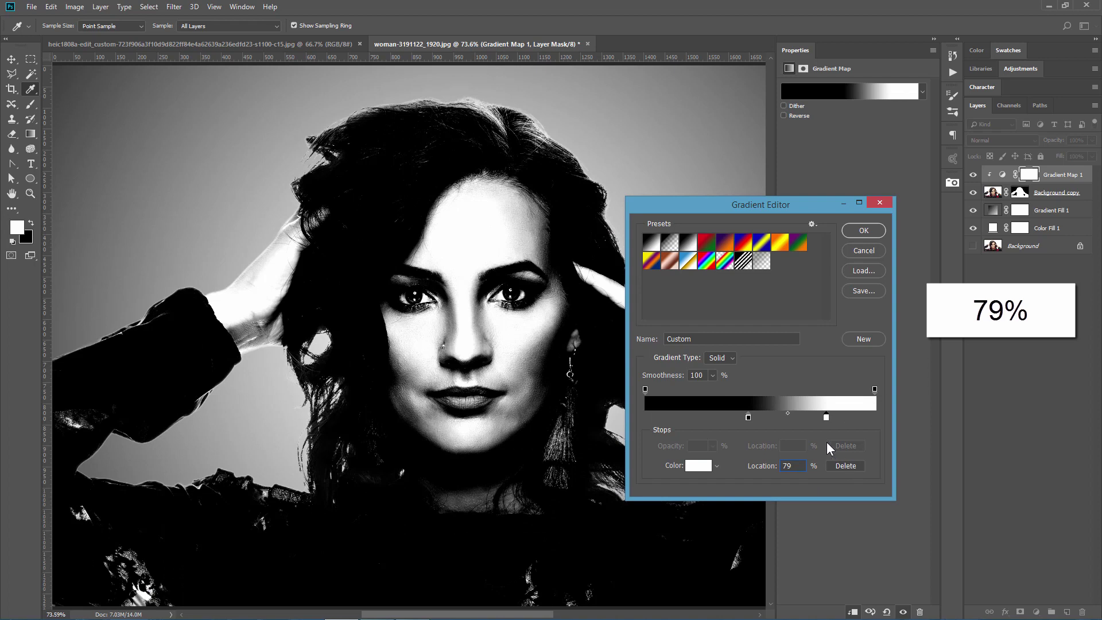
pyautogui.click(747, 417)
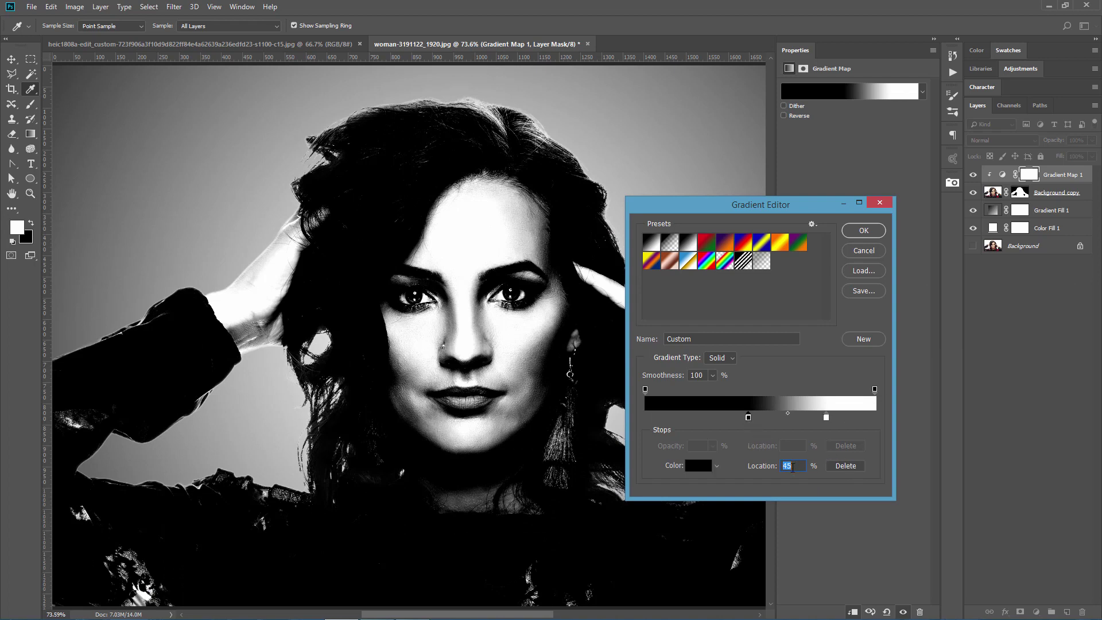
pyautogui.write('45')
pyautogui.click(826, 417)
pyautogui.click(858, 235)
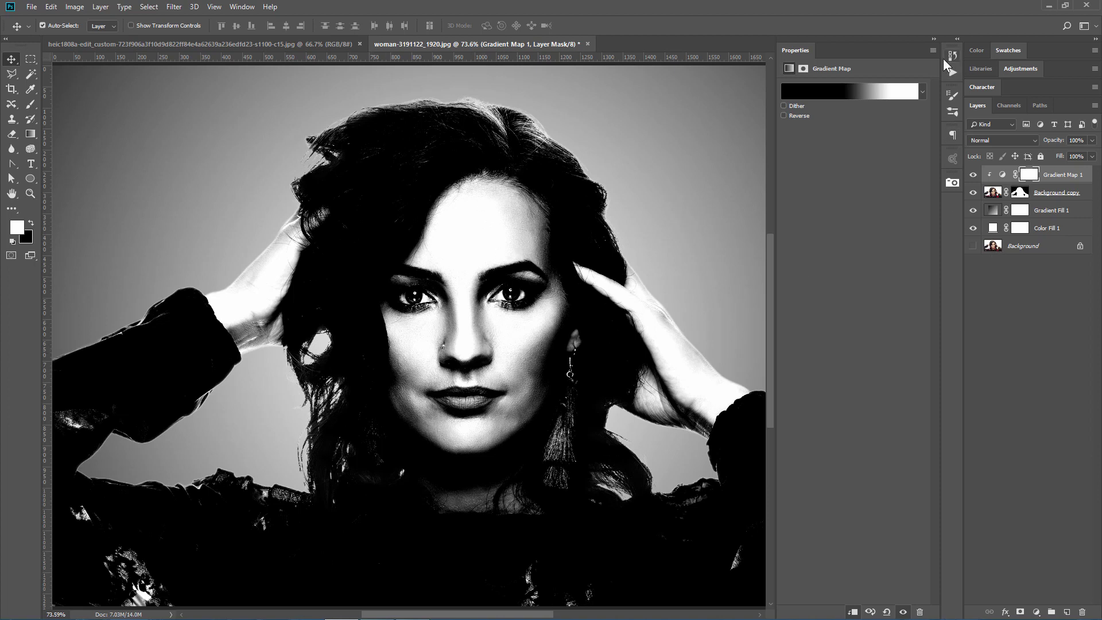
pyautogui.click(934, 40)
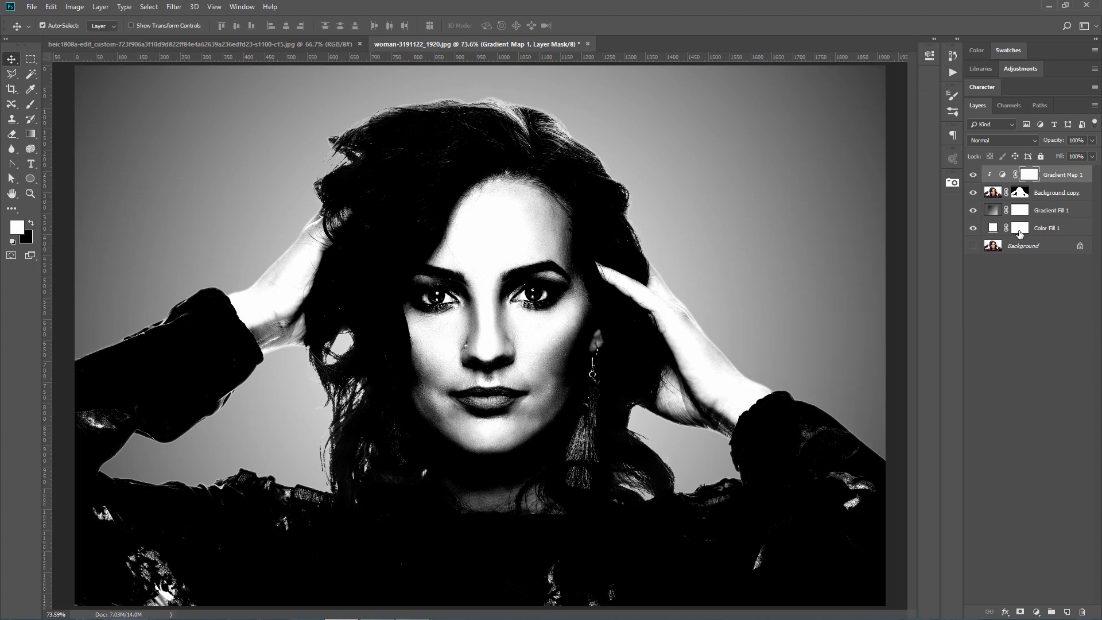
pyautogui.doubleClick(1003, 175)
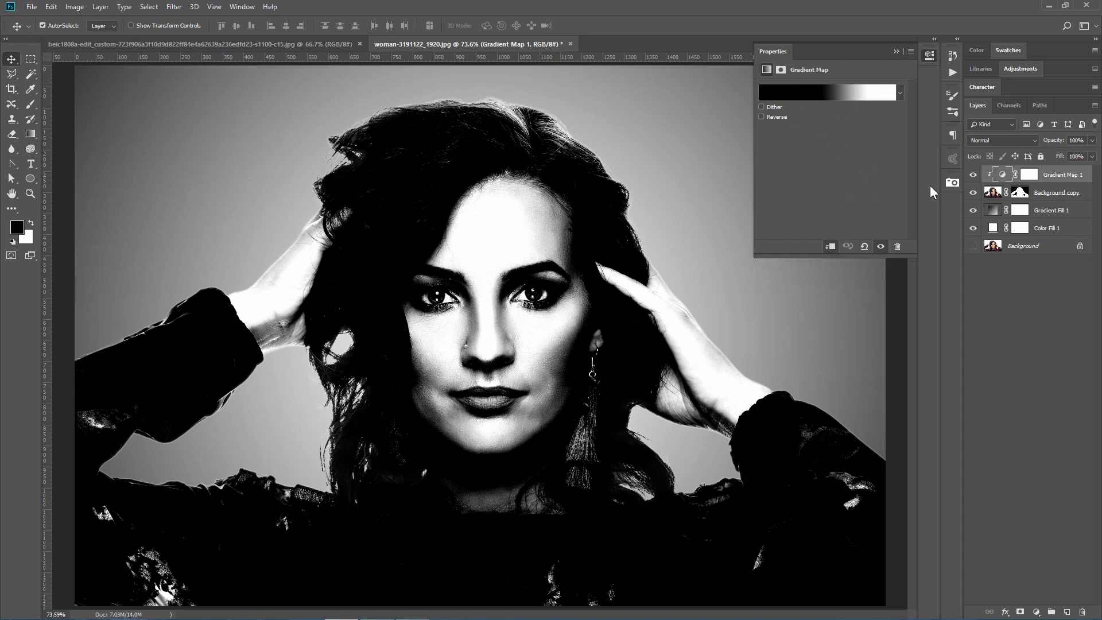
pyautogui.click(819, 91)
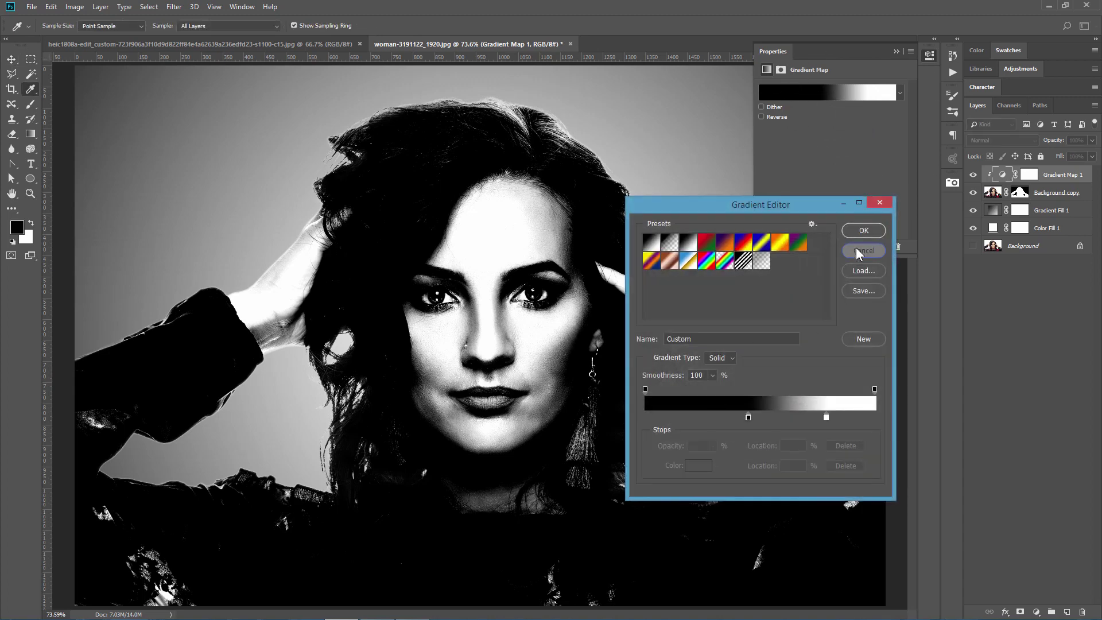
pyautogui.click(856, 247)
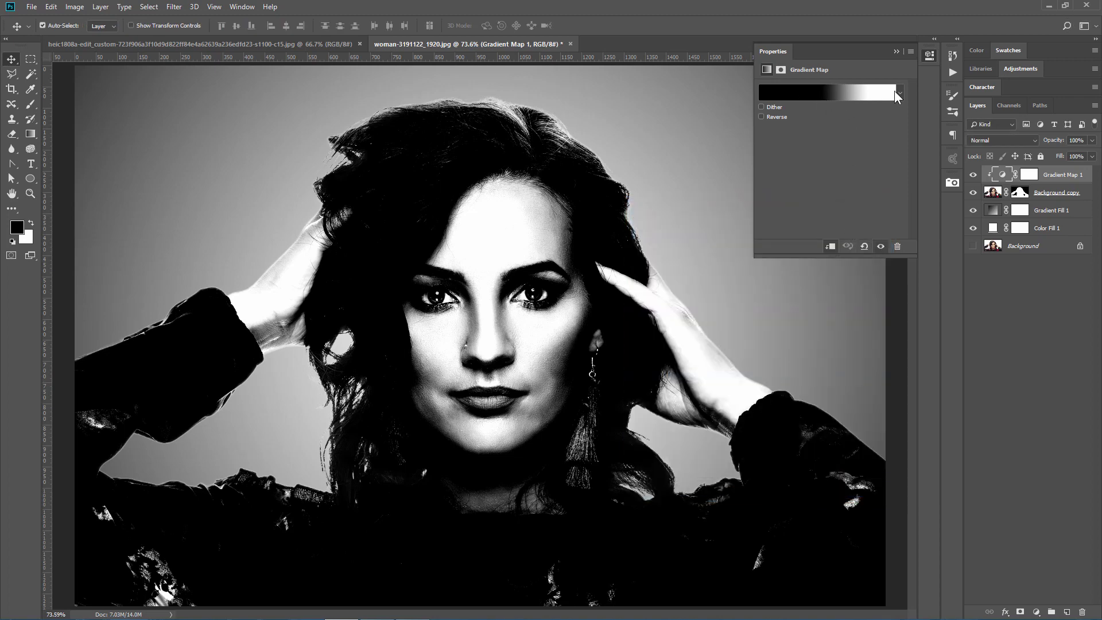
pyautogui.click(896, 51)
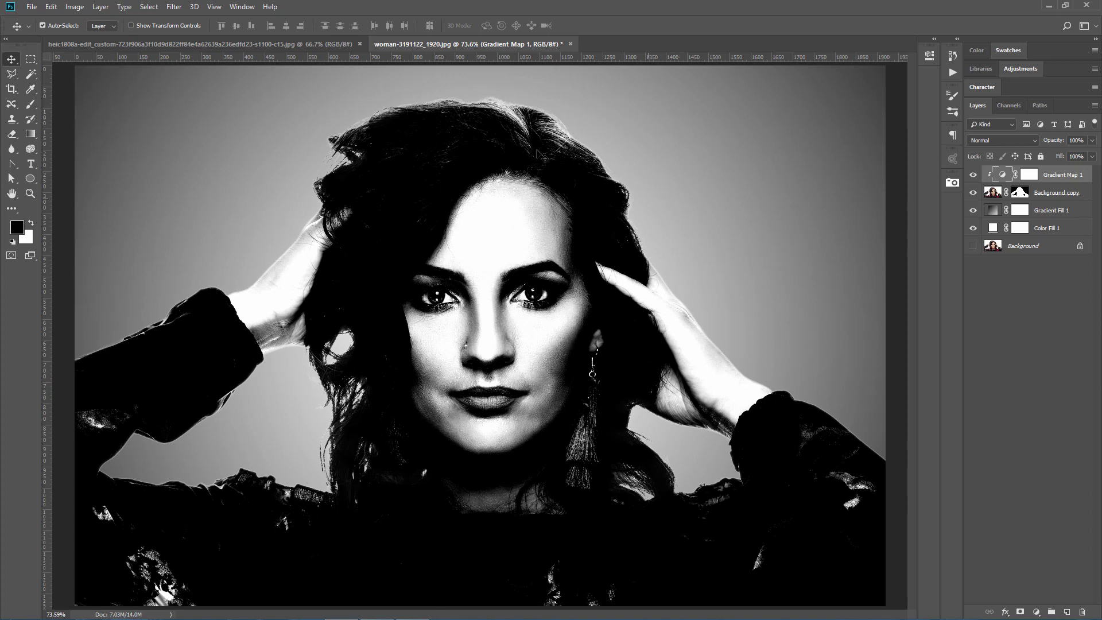
# - Copy the nebula image's Background layer into the woman document above the gradient map, and close the nebula document
pyautogui.click(242, 7)
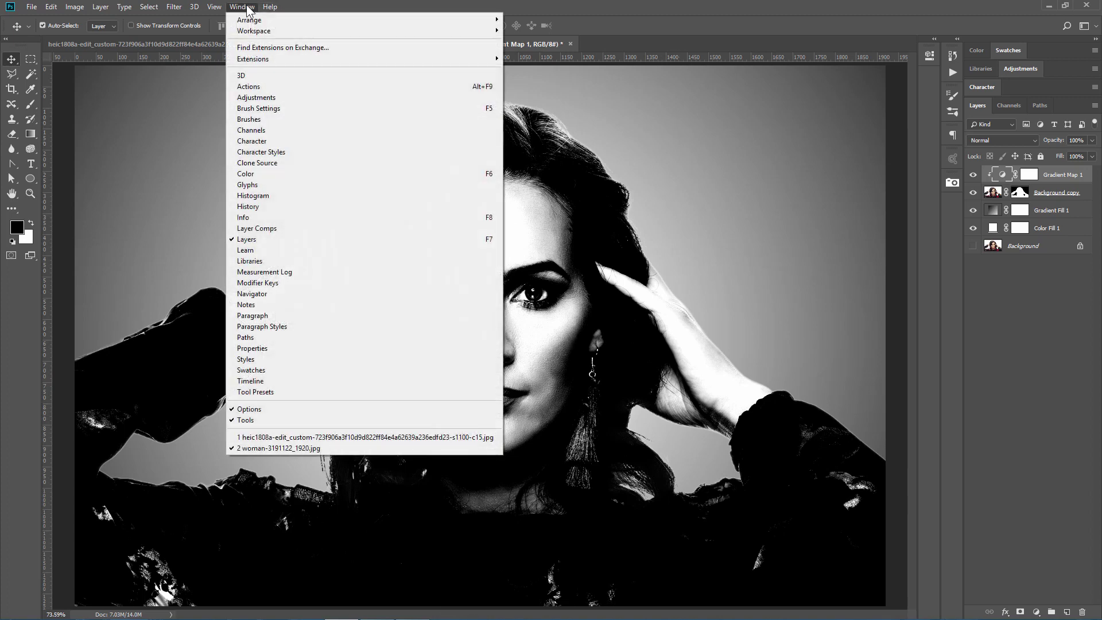
pyautogui.click(312, 437)
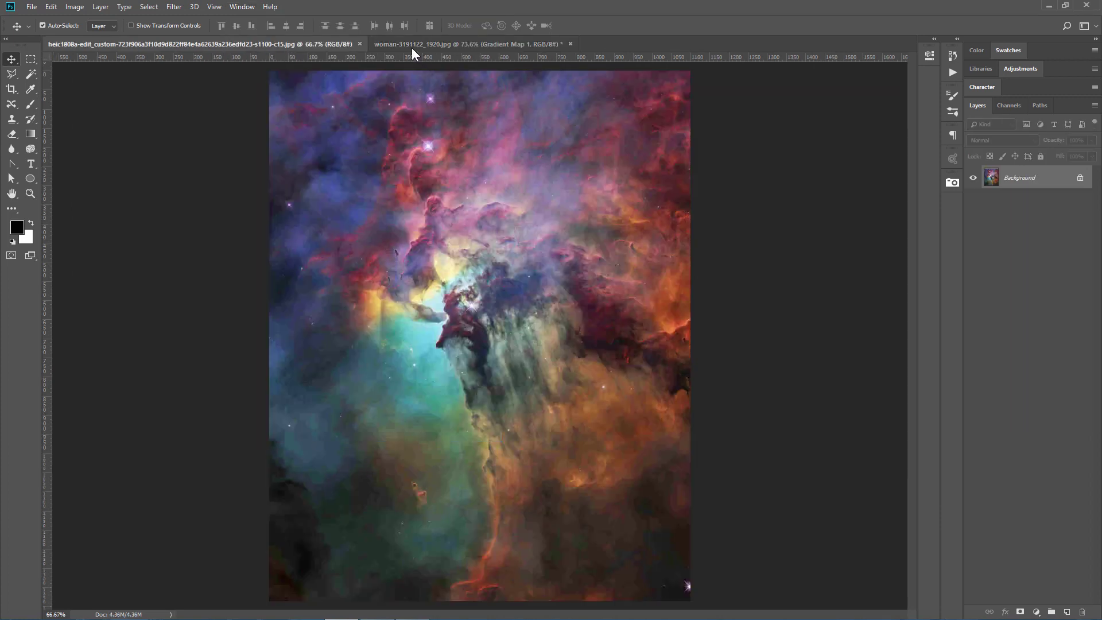
pyautogui.moveTo(300, 45); pyautogui.dragTo(576, 183)
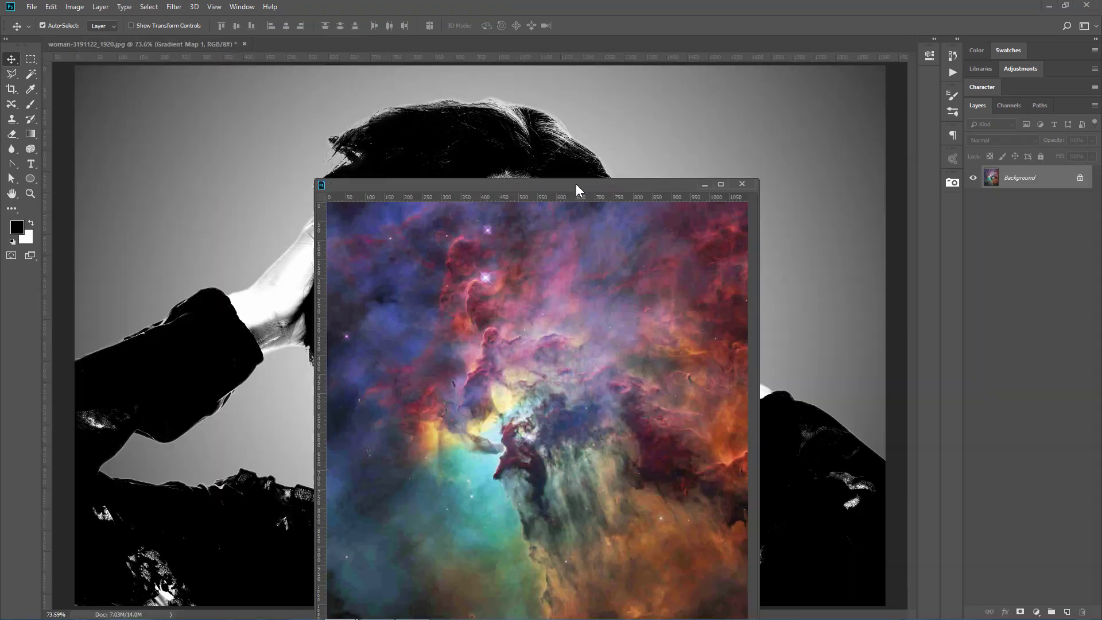
pyautogui.moveTo(655, 185); pyautogui.dragTo(953, 89)
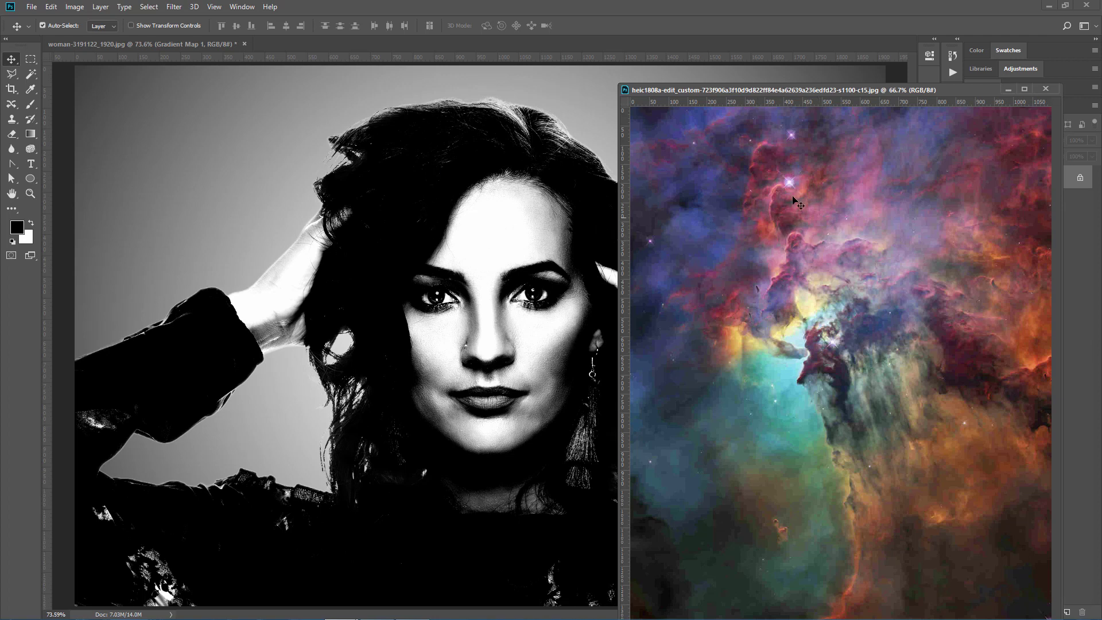
pyautogui.moveTo(878, 91); pyautogui.dragTo(885, 291)
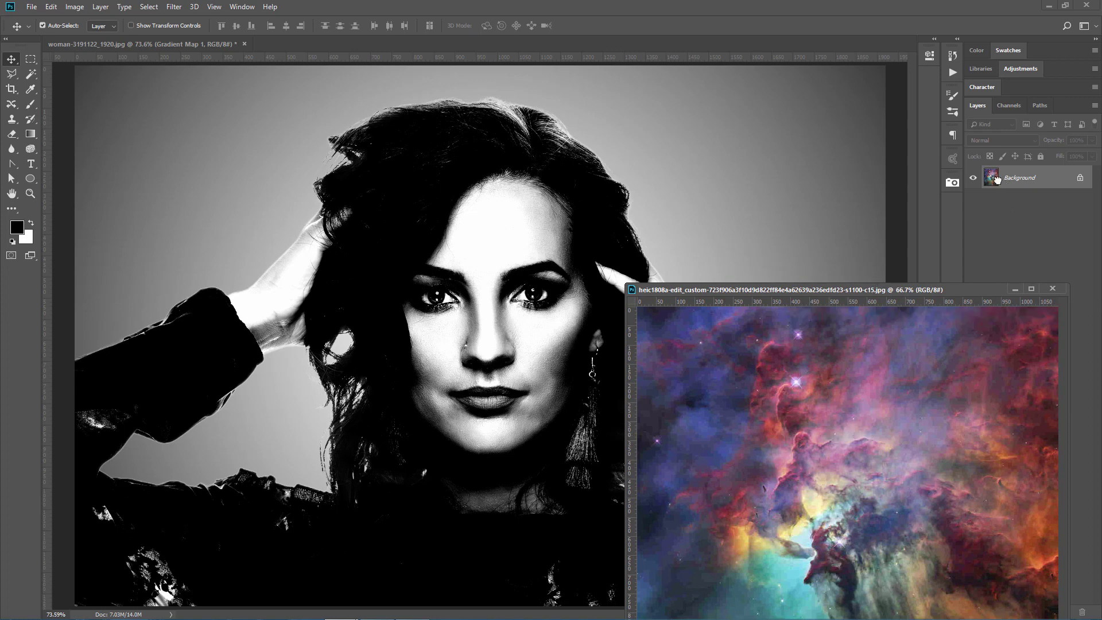
pyautogui.moveTo(1003, 181); pyautogui.dragTo(498, 226)
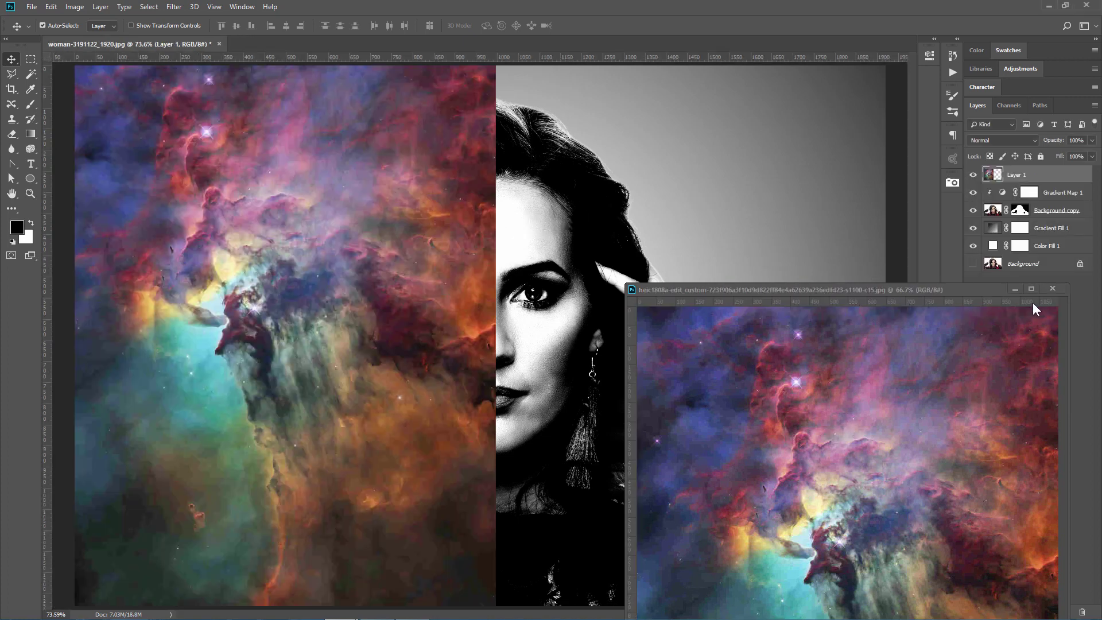
pyautogui.click(1051, 290)
# - Move the nebula image to the middle of the canvas and rotate it 90 degrees with Free Transform
pyautogui.moveTo(345, 296); pyautogui.dragTo(513, 309)
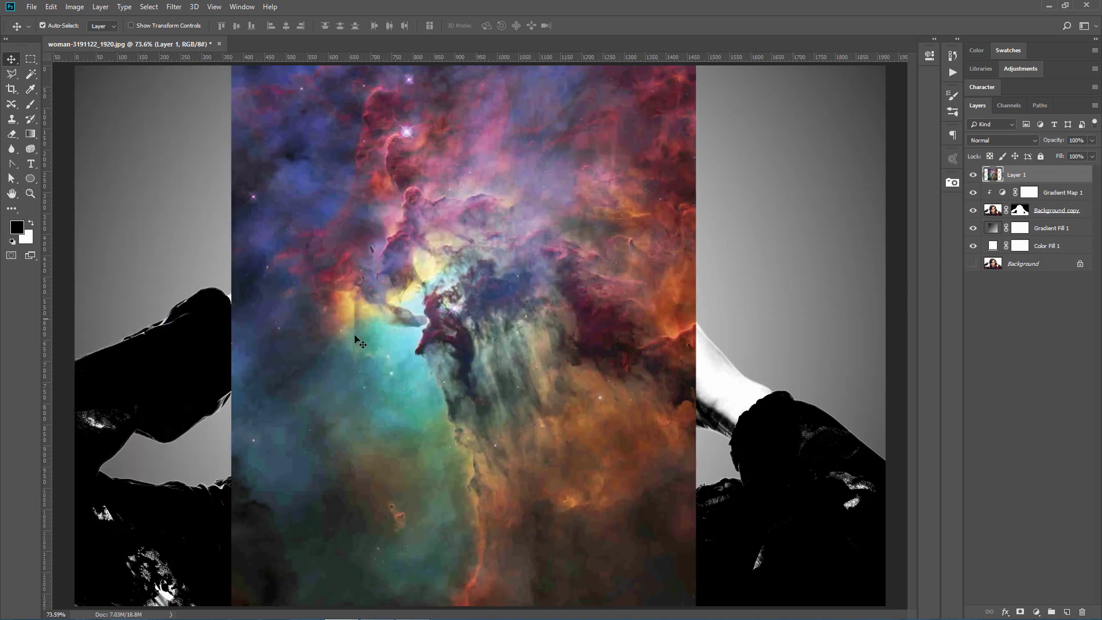
pyautogui.hotkey('ctrl', 't')
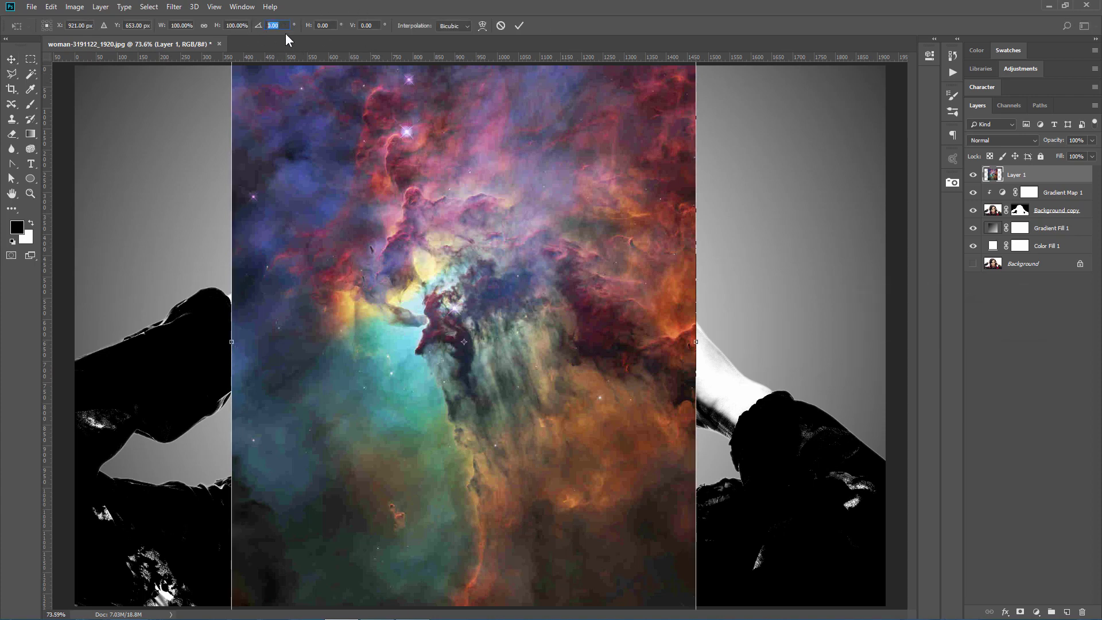
pyautogui.write('90')
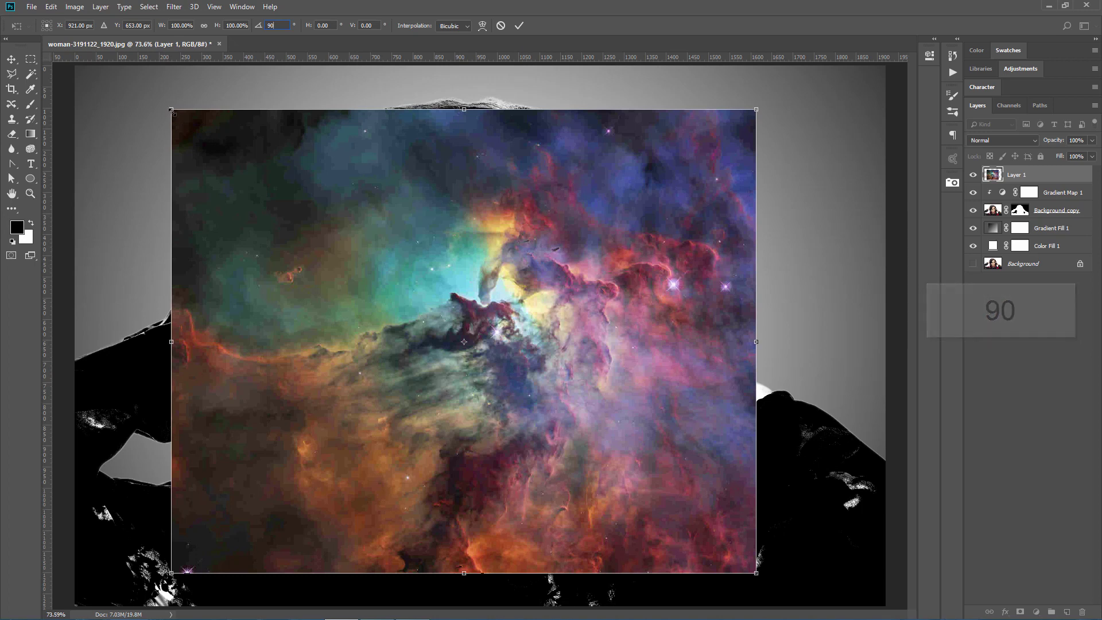
# - Scale the rotated nebula image proportionally to about 141% so it covers the whole canvas, and commit the transform
pyautogui.press('shift')
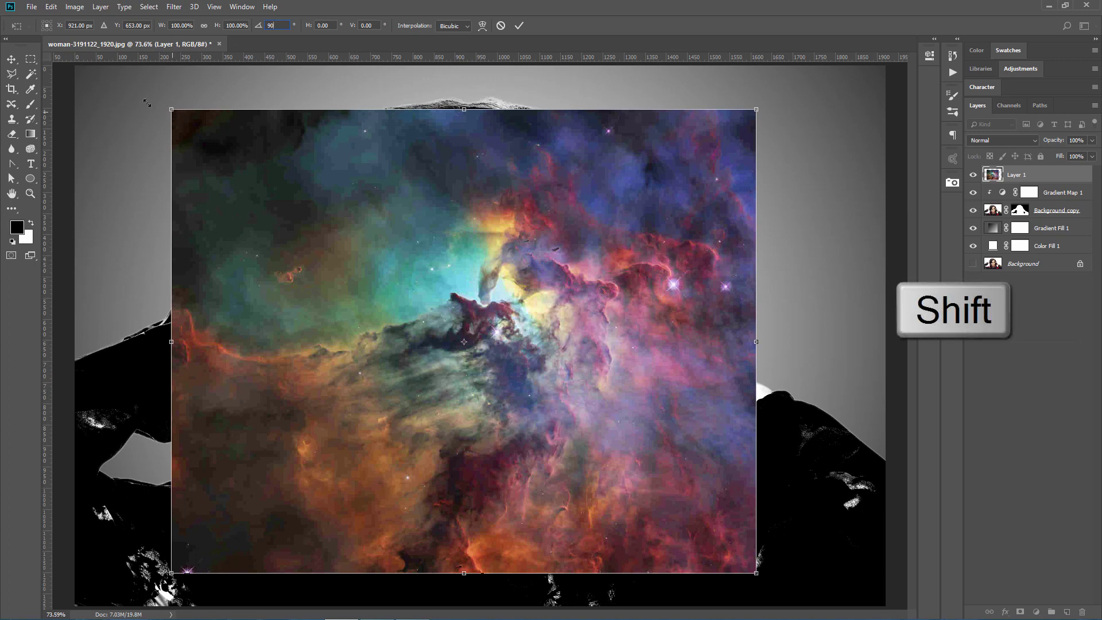
pyautogui.moveTo(147, 103); pyautogui.dragTo(48, 52)
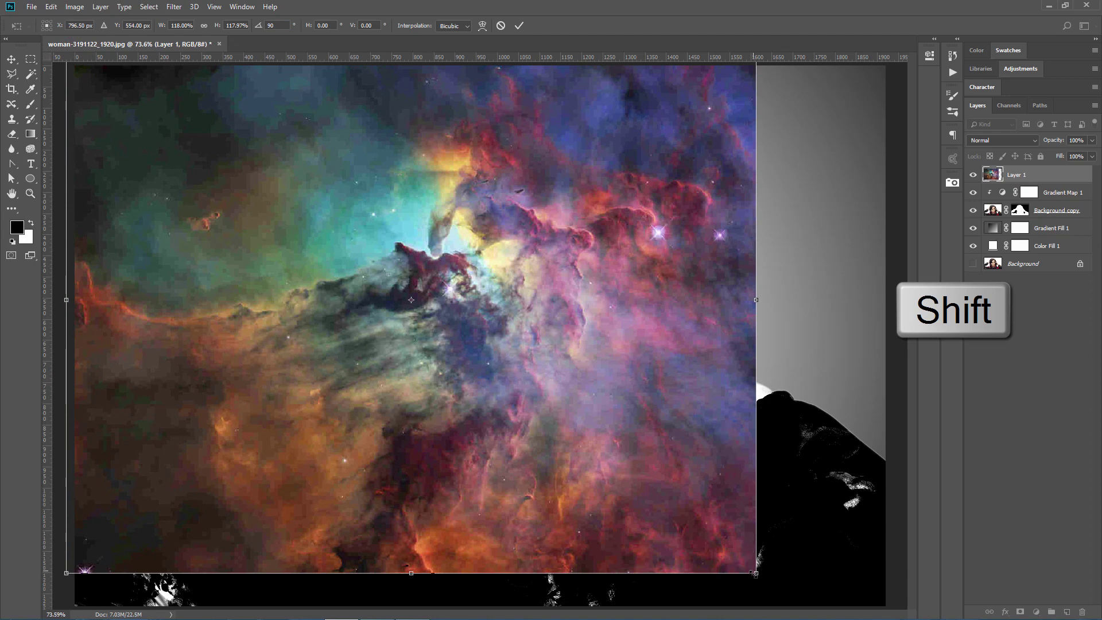
pyautogui.moveTo(758, 574); pyautogui.dragTo(937, 618)
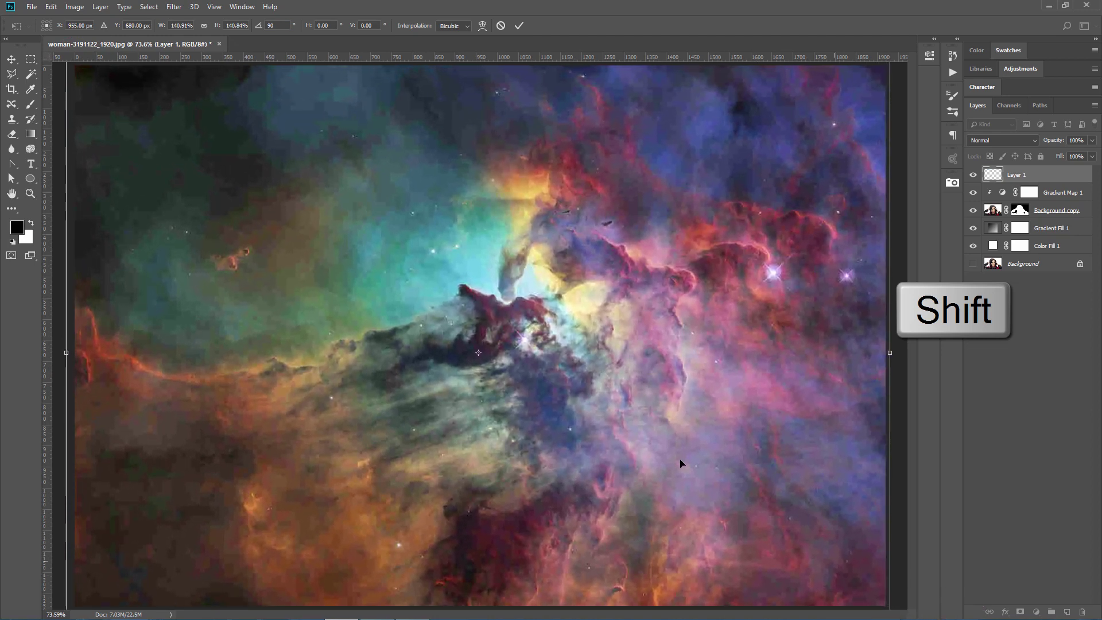
pyautogui.click(519, 25)
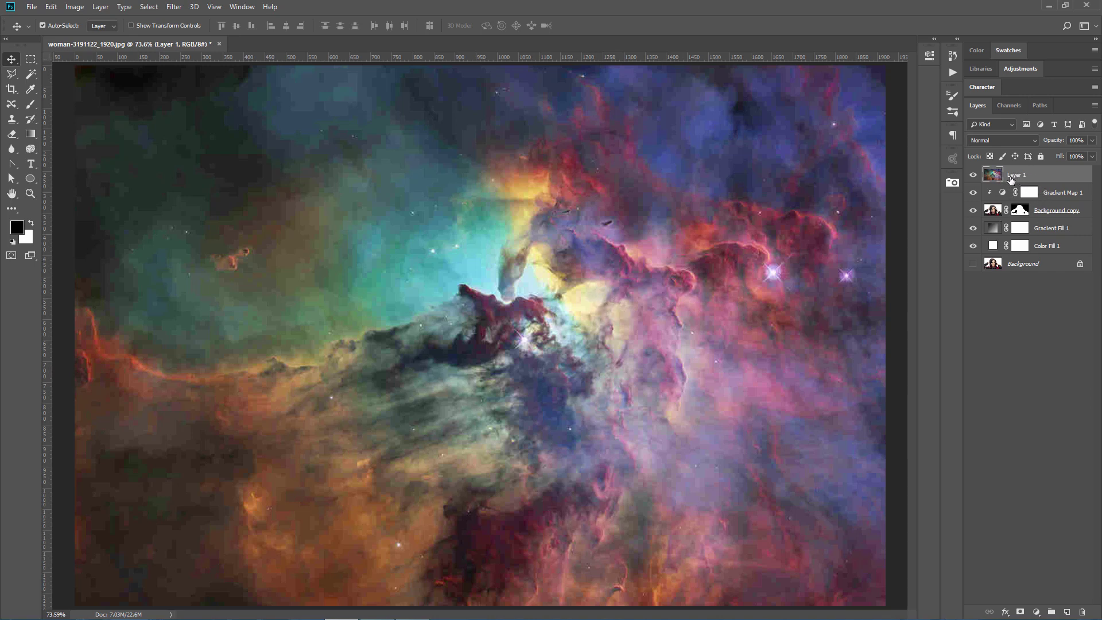
# - Clip the nebula layer to the woman cut-out below and set its blend mode to Linear Dodge (Add)
pyautogui.rightClick(1011, 180)
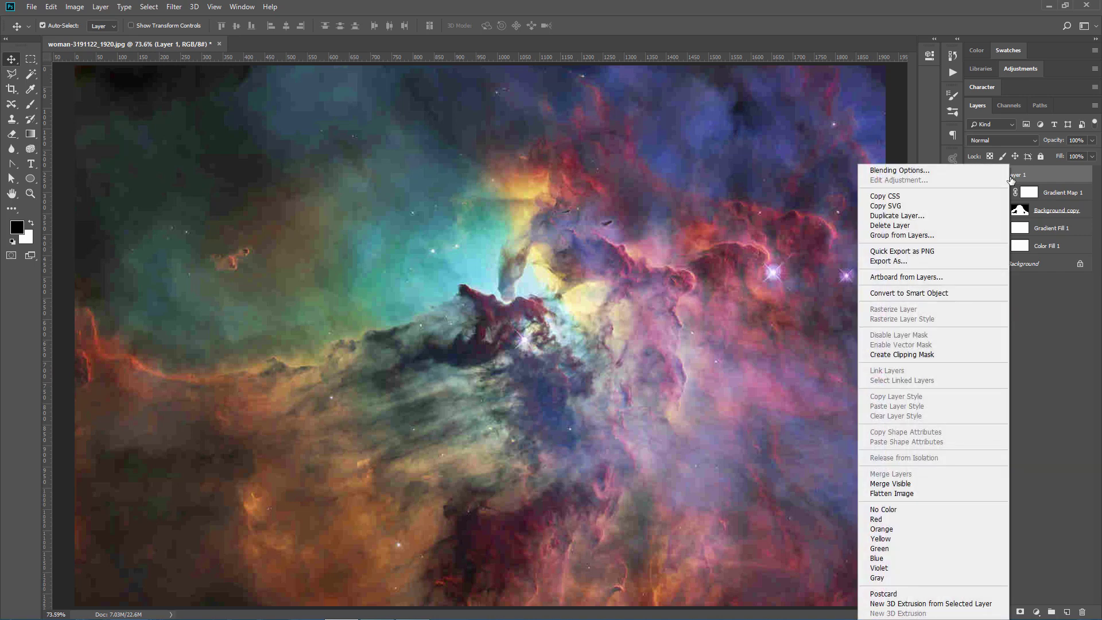
pyautogui.click(918, 355)
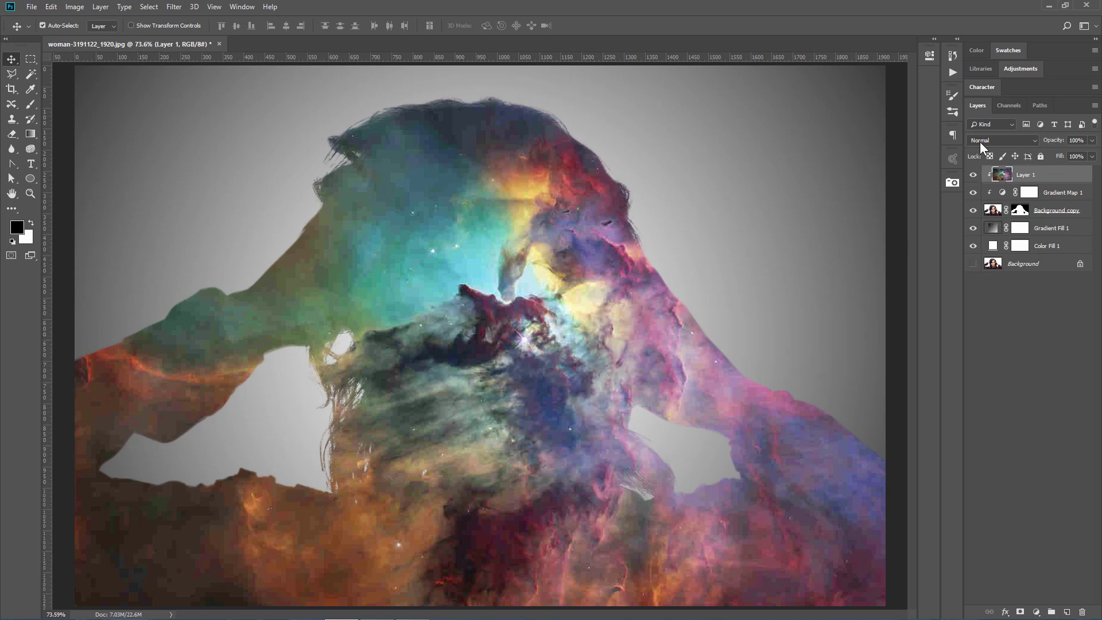
pyautogui.click(996, 141)
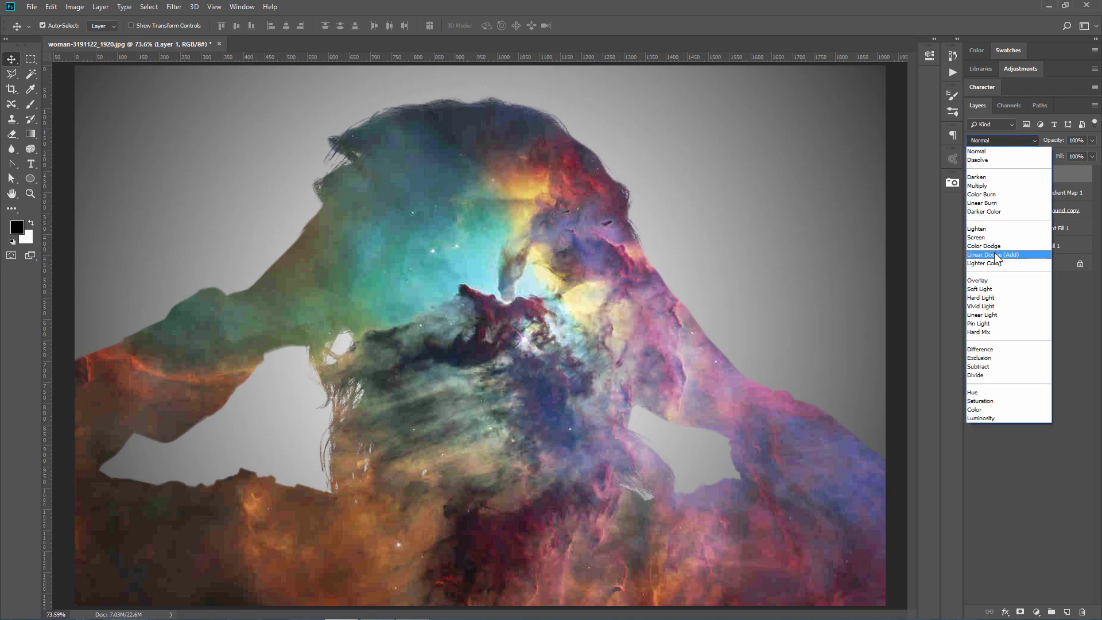
pyautogui.click(1015, 254)
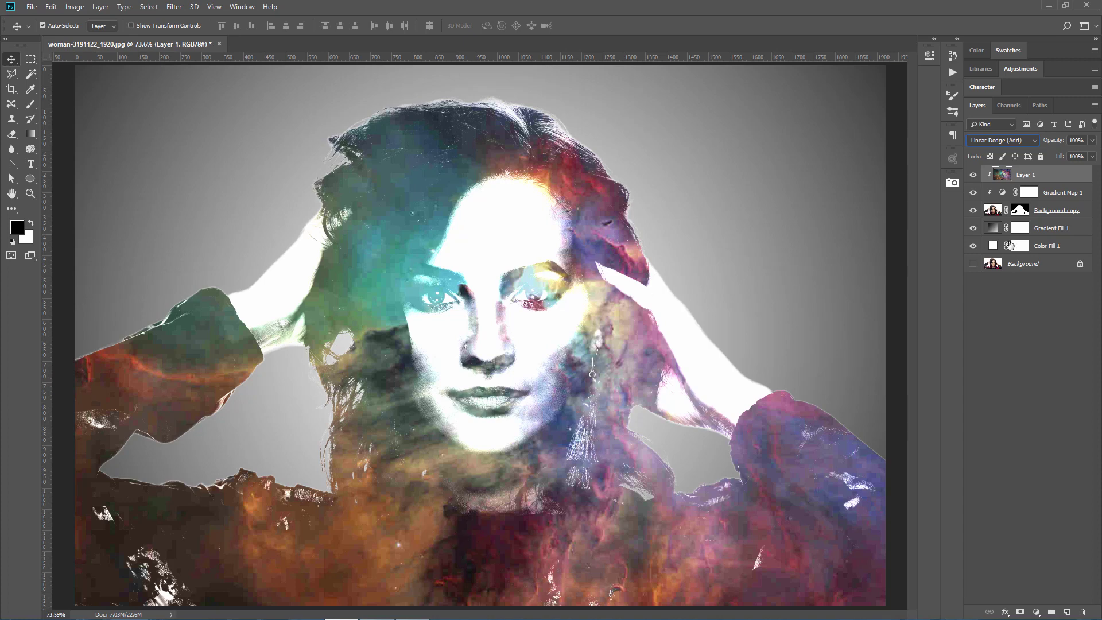
# - Add a Levels adjustment layer above the nebula layer, clipped to the layer below
pyautogui.click(101, 7)
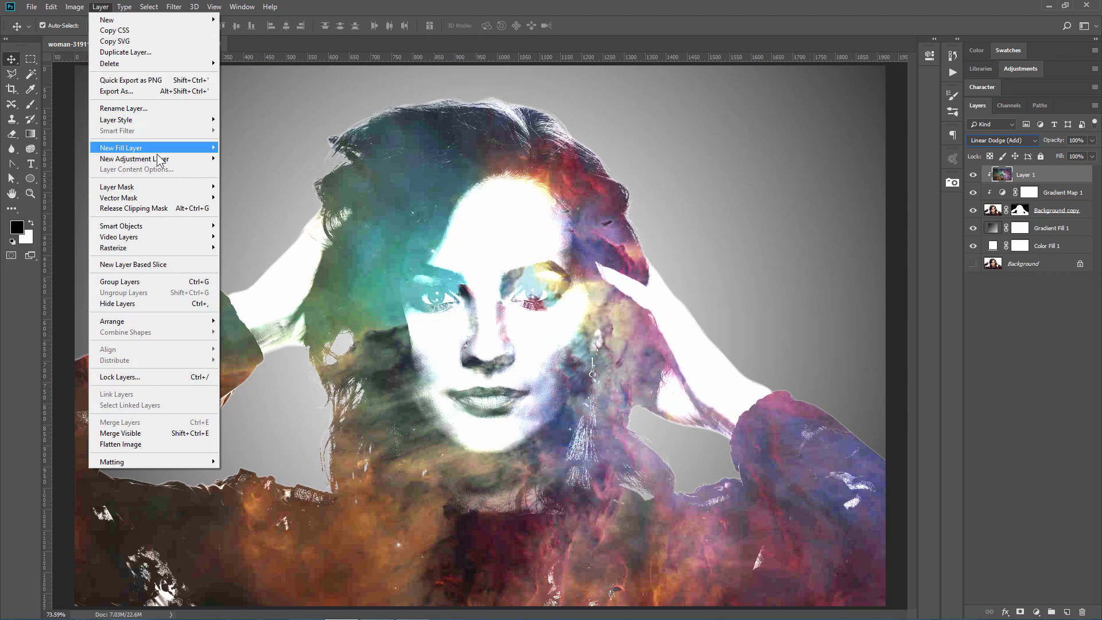
pyautogui.moveTo(161, 159)
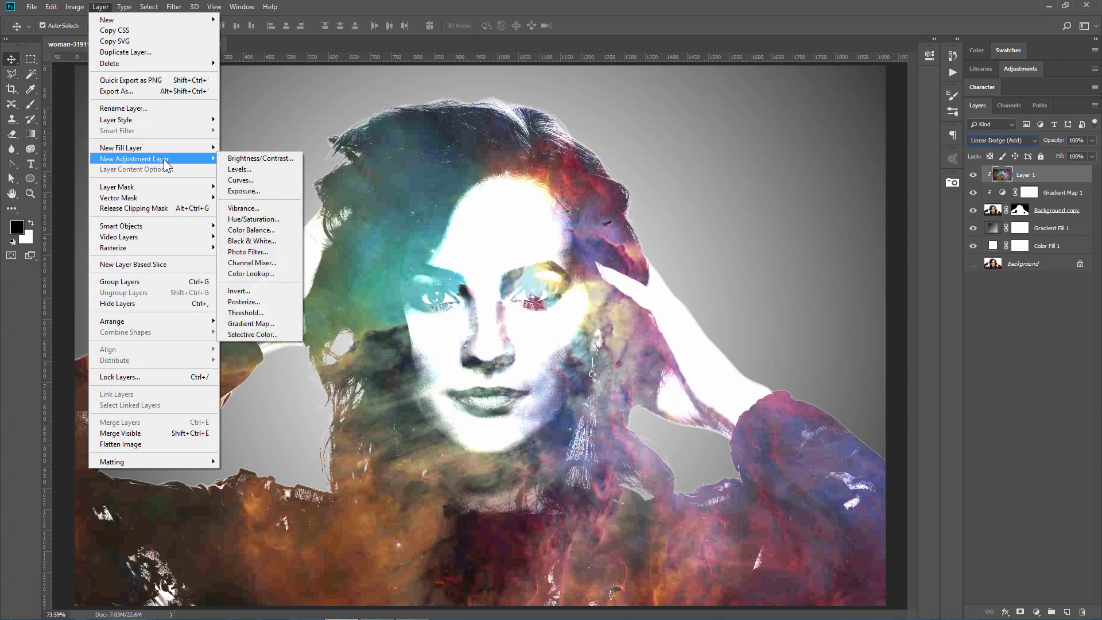
pyautogui.click(239, 169)
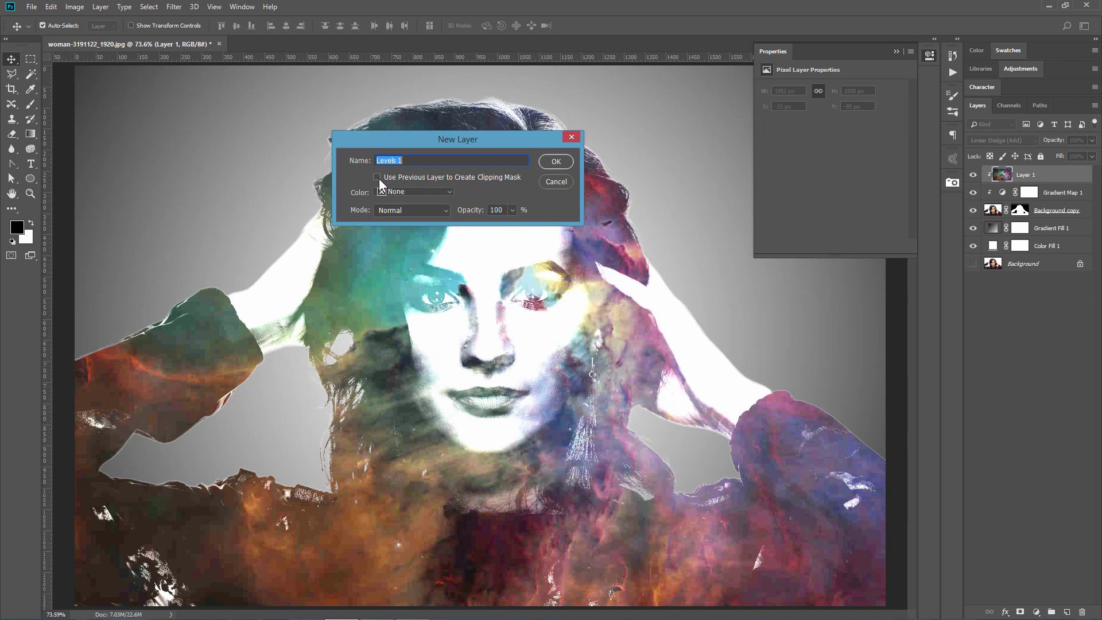
pyautogui.click(554, 163)
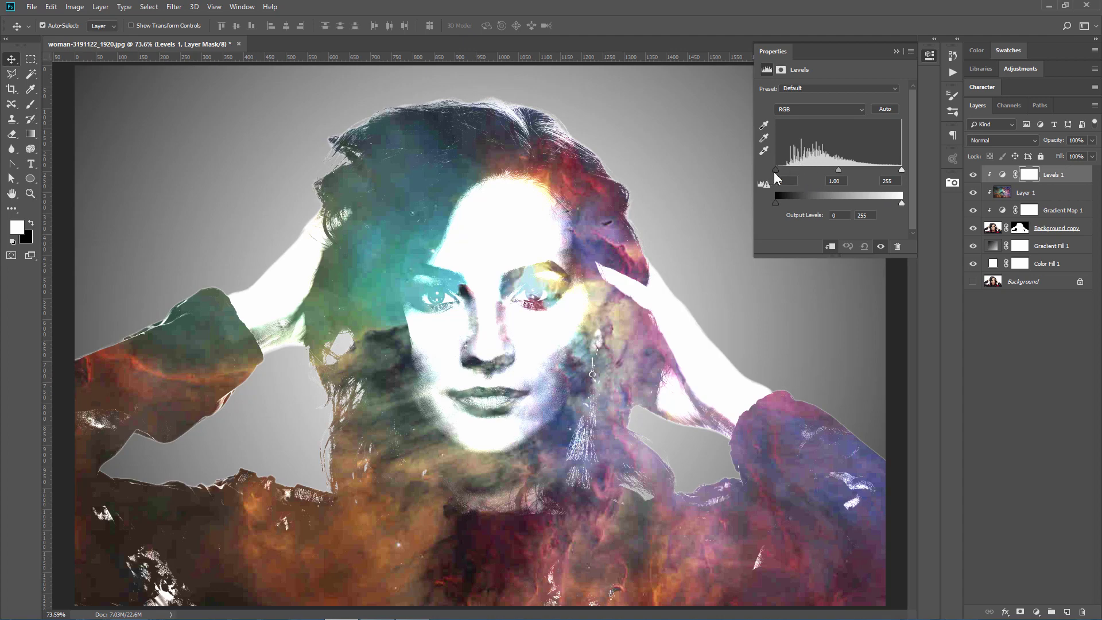
# - Set the Levels black input to 43 and the midtone to 0.86, keep white at 255, and close the adjustment settings
pyautogui.moveTo(775, 171); pyautogui.dragTo(796, 171)
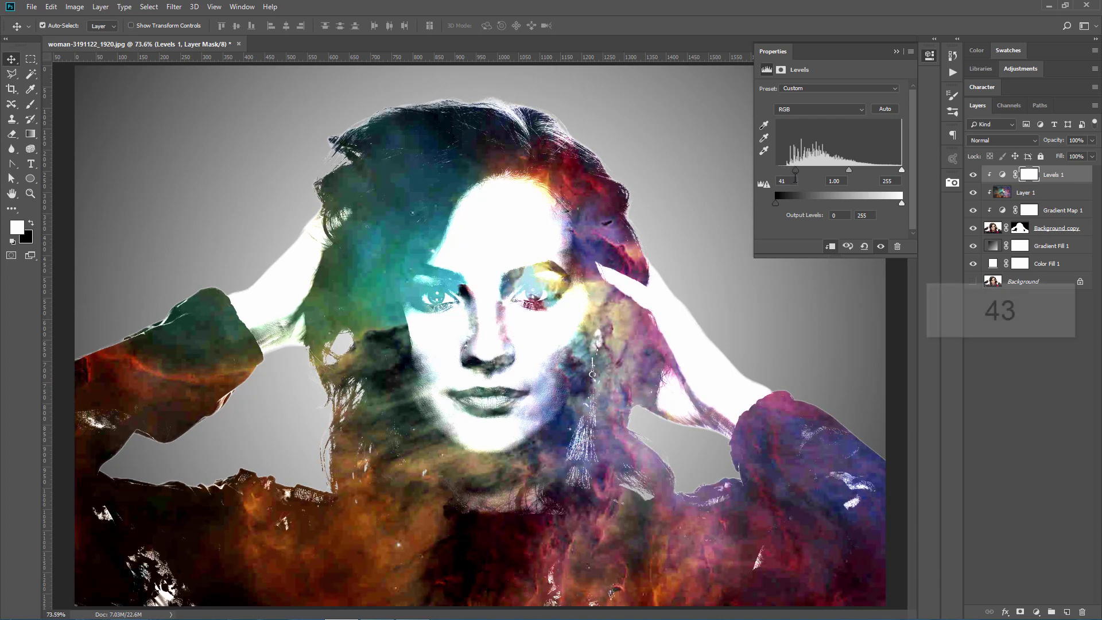
pyautogui.click(793, 179)
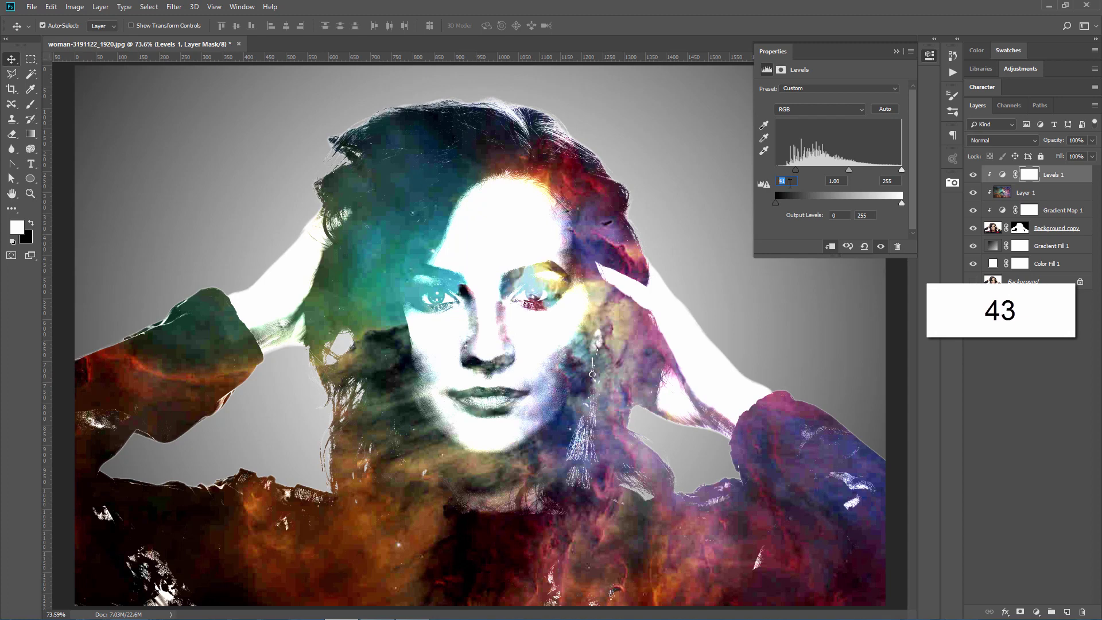
pyautogui.write('43')
pyautogui.moveTo(850, 170)
pyautogui.mouseDown()
pyautogui.moveTo(840, 167)
pyautogui.moveTo(858, 168)
pyautogui.moveTo(850, 167)
pyautogui.mouseUp()
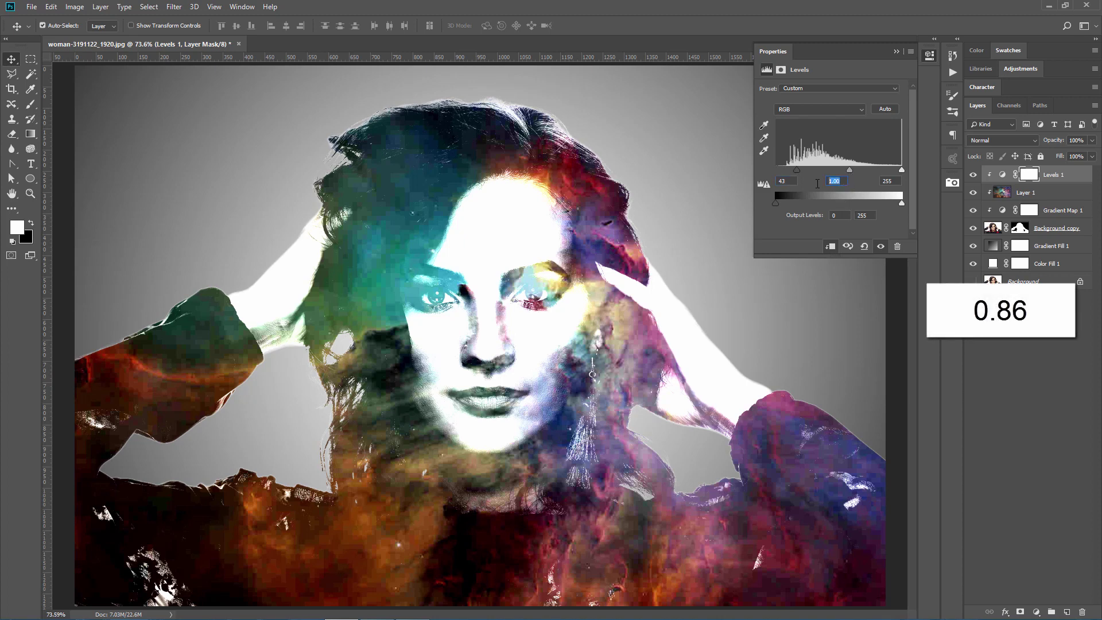
pyautogui.write('86')
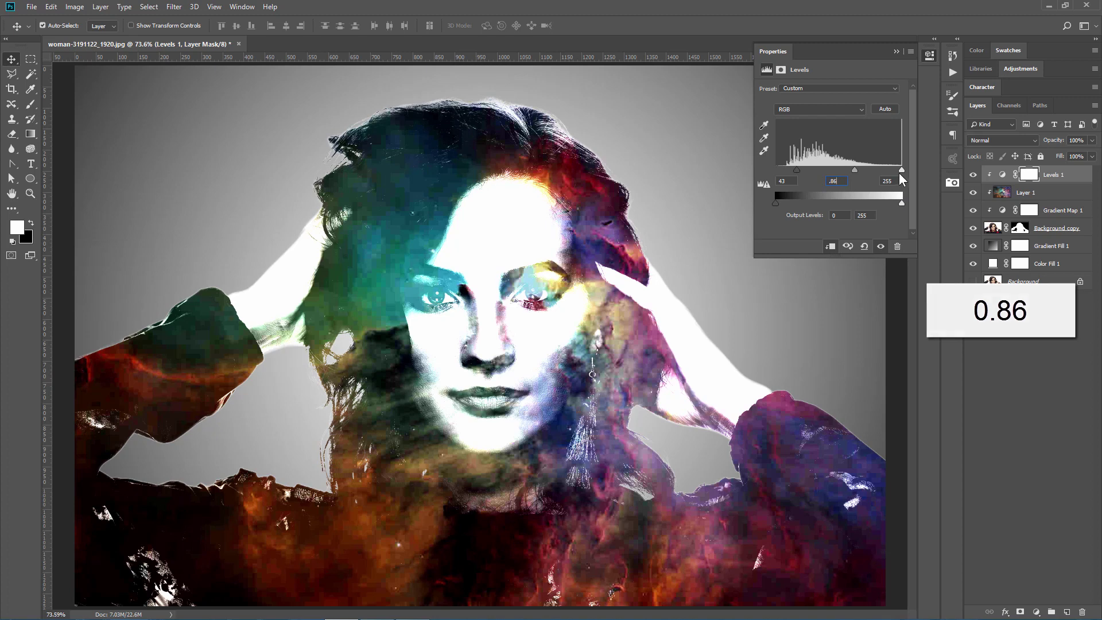
pyautogui.moveTo(902, 171)
pyautogui.mouseDown()
pyautogui.moveTo(880, 171)
pyautogui.moveTo(909, 178)
pyautogui.moveTo(902, 172)
pyautogui.mouseUp()
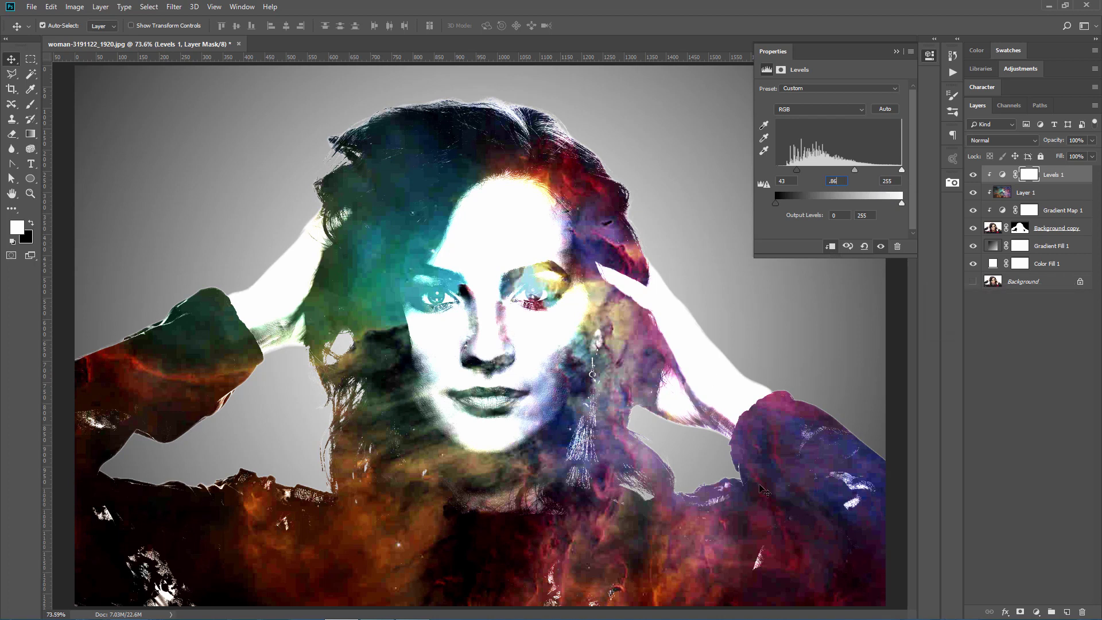
pyautogui.click(895, 50)
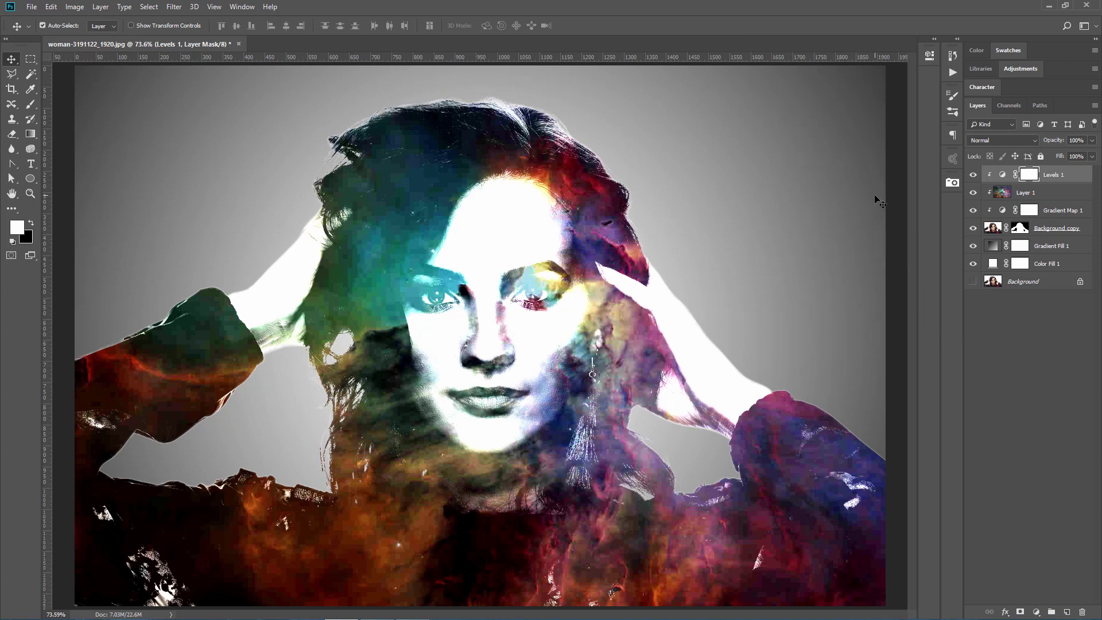
# - Reposition the nebula layer up and to the left so its colors fall well across the woman, and give it a layer mask
pyautogui.click(1001, 196)
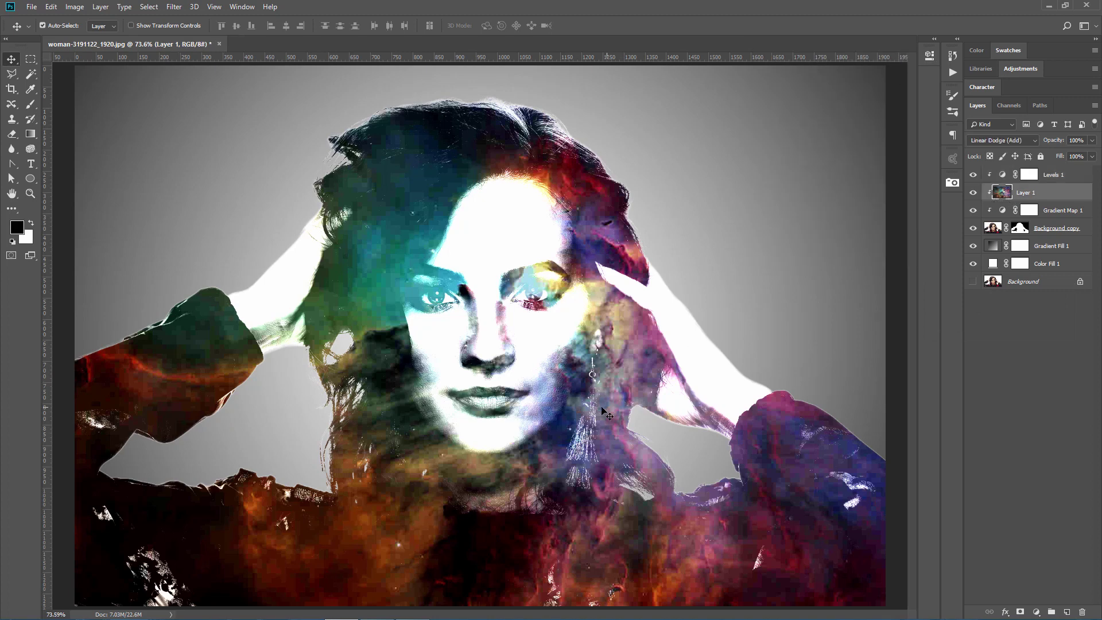
pyautogui.moveTo(583, 409); pyautogui.dragTo(590, 365)
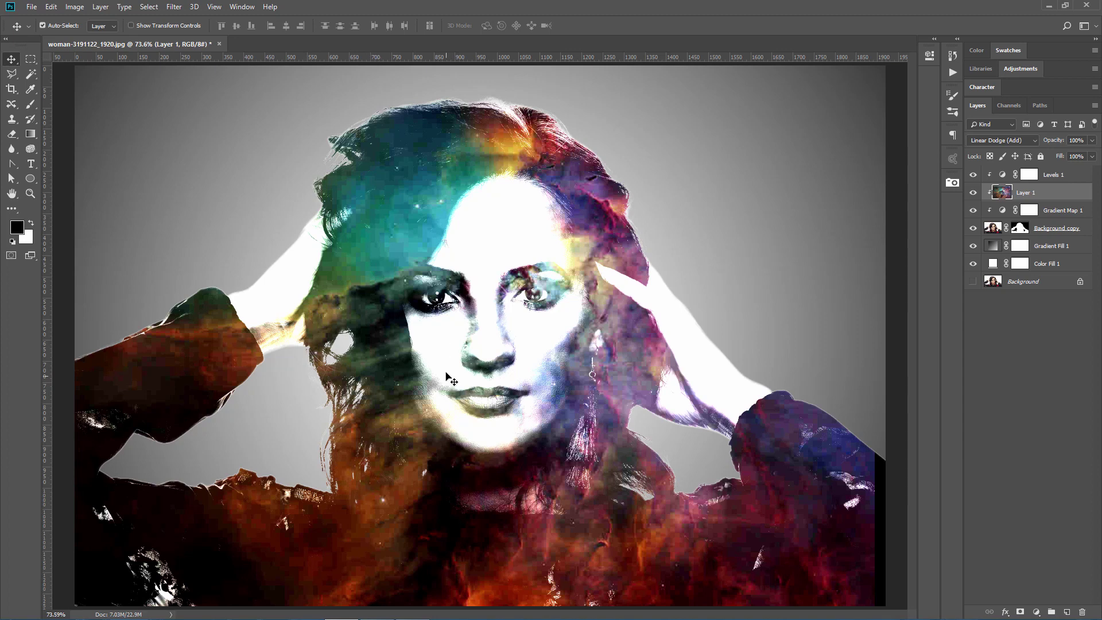
pyautogui.moveTo(448, 377)
pyautogui.mouseDown()
pyautogui.moveTo(489, 382)
pyautogui.moveTo(430, 388)
pyautogui.moveTo(444, 385)
pyautogui.mouseUp()
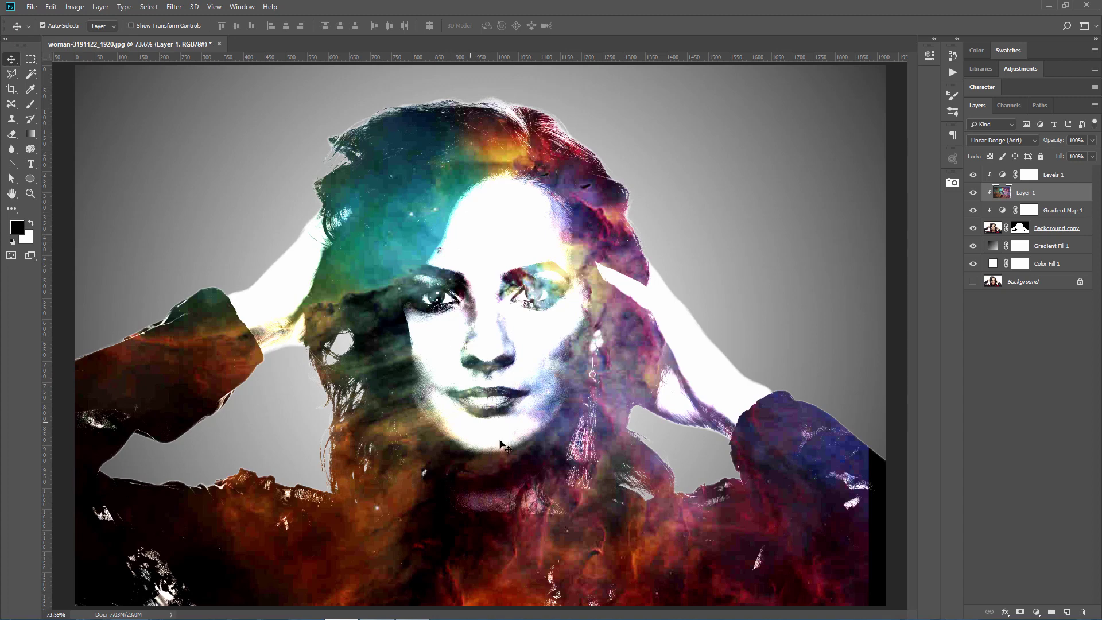
pyautogui.moveTo(527, 467); pyautogui.dragTo(528, 473)
pyautogui.click(1021, 612)
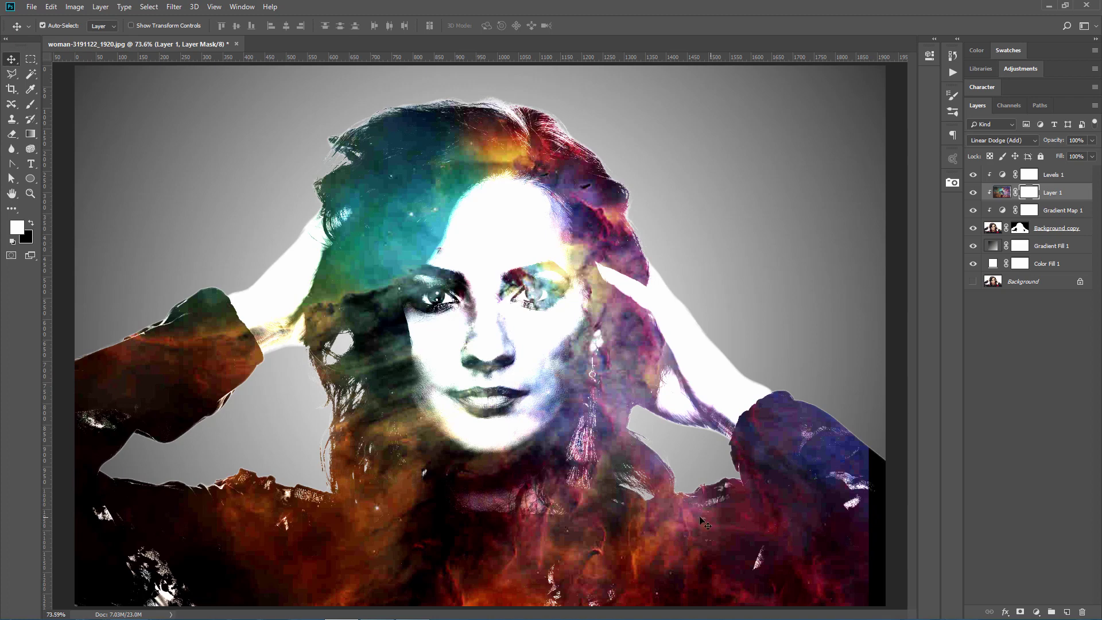
pyautogui.moveTo(621, 535); pyautogui.dragTo(636, 527)
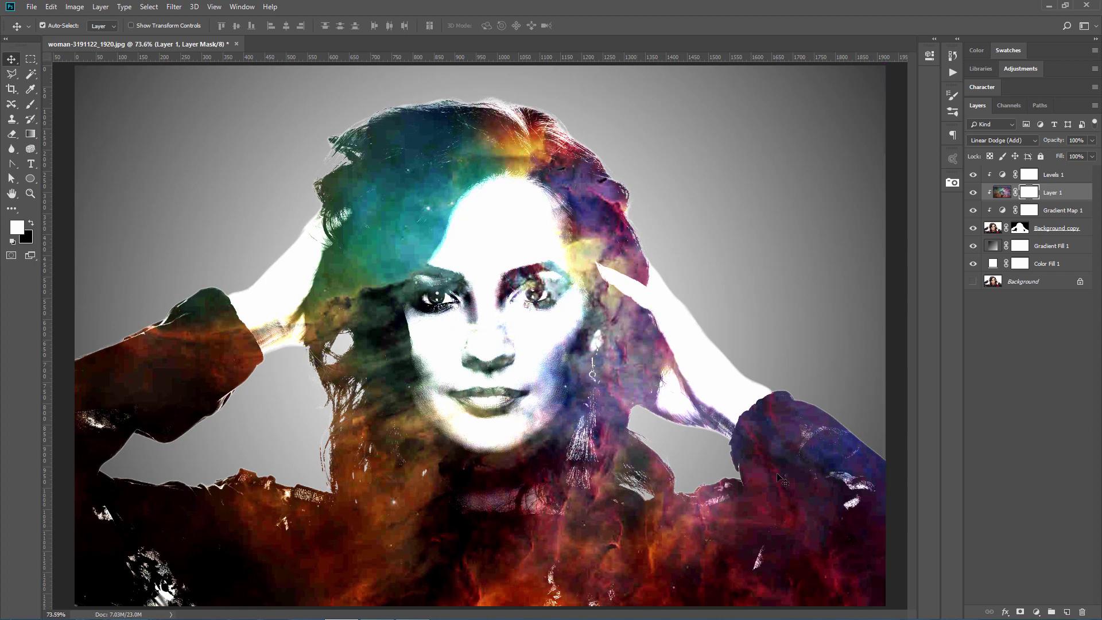
# - Paint black on the nebula layer's mask with a soft 20 px brush to remove the nebula around both eyes
pyautogui.click(31, 193)
pyautogui.click(496, 297)
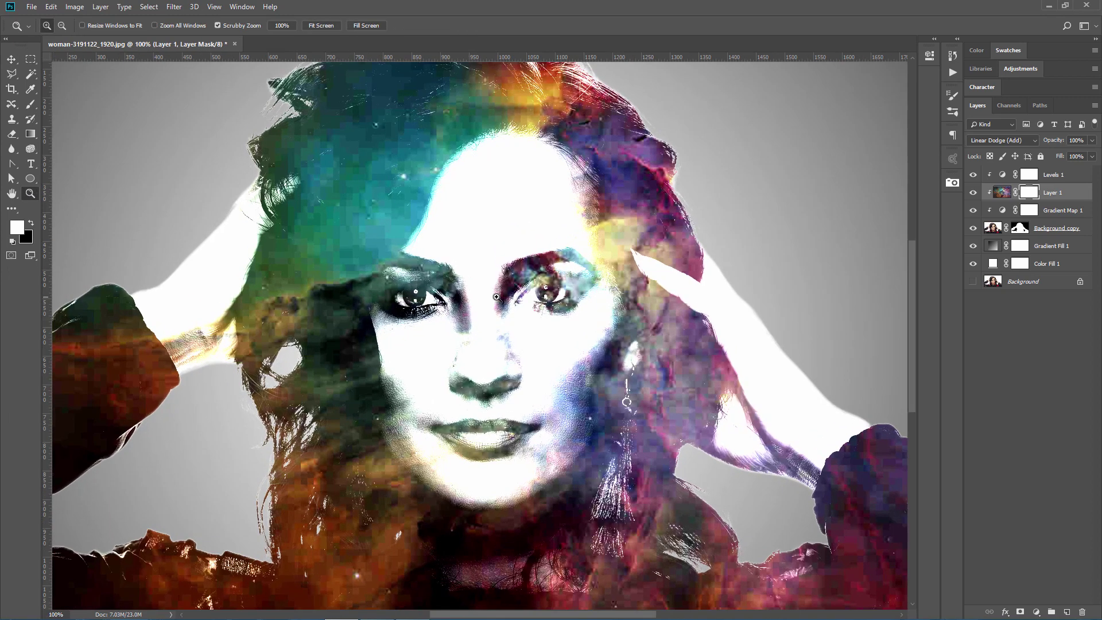
pyautogui.click(542, 299)
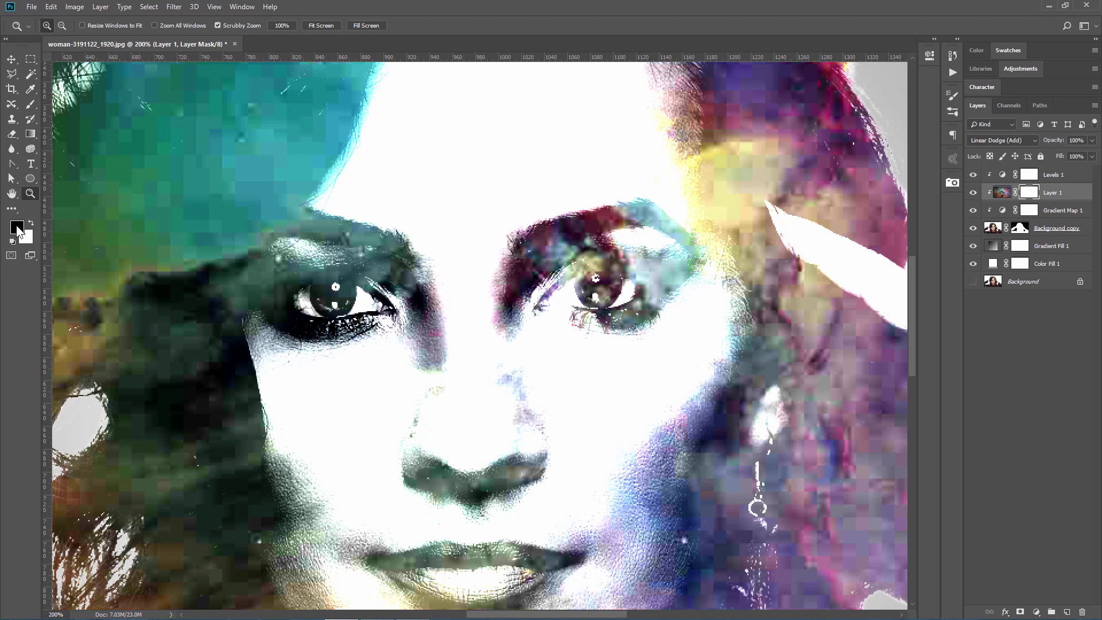
pyautogui.click(31, 104)
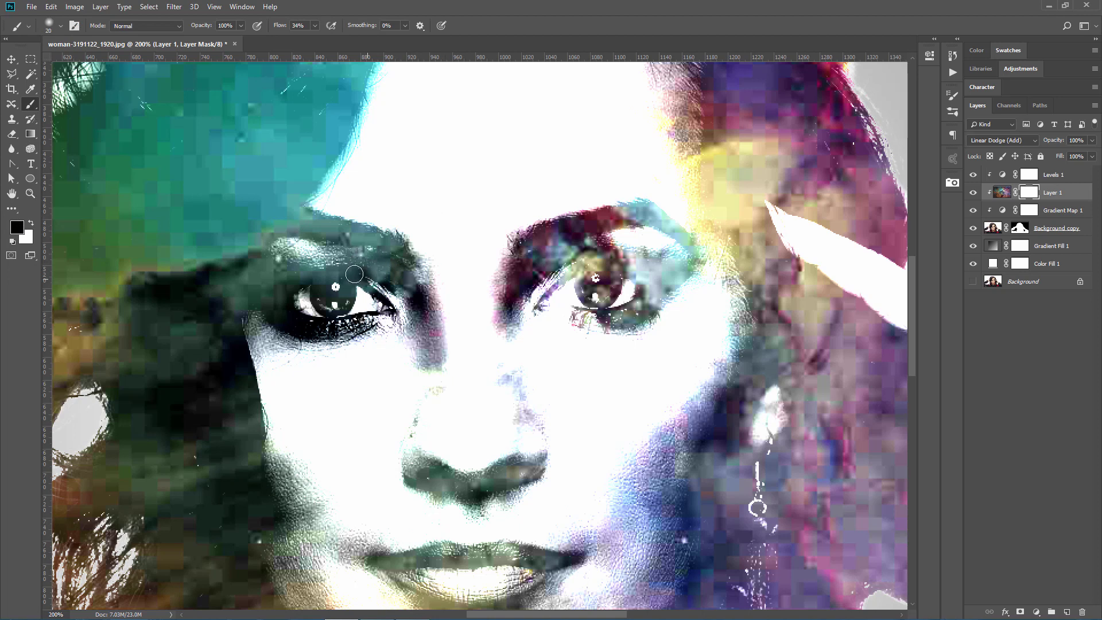
pyautogui.moveTo(339, 268)
pyautogui.mouseDown()
pyautogui.moveTo(262, 293)
pyautogui.moveTo(304, 276)
pyautogui.moveTo(367, 276)
pyautogui.moveTo(357, 271)
pyautogui.mouseUp()
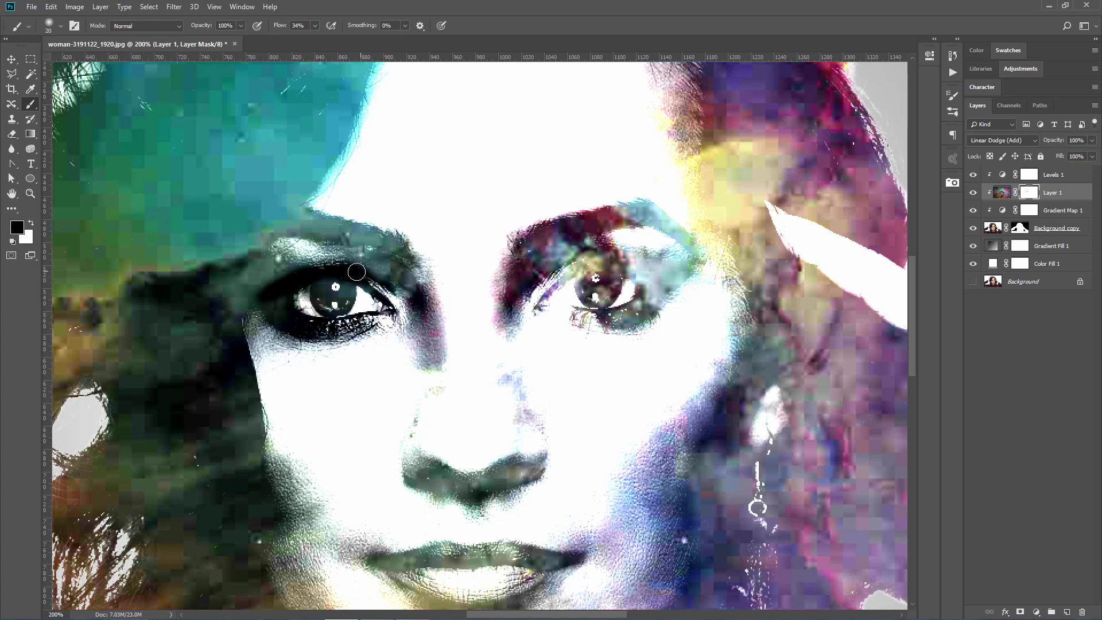
pyautogui.moveTo(285, 314); pyautogui.dragTo(287, 325)
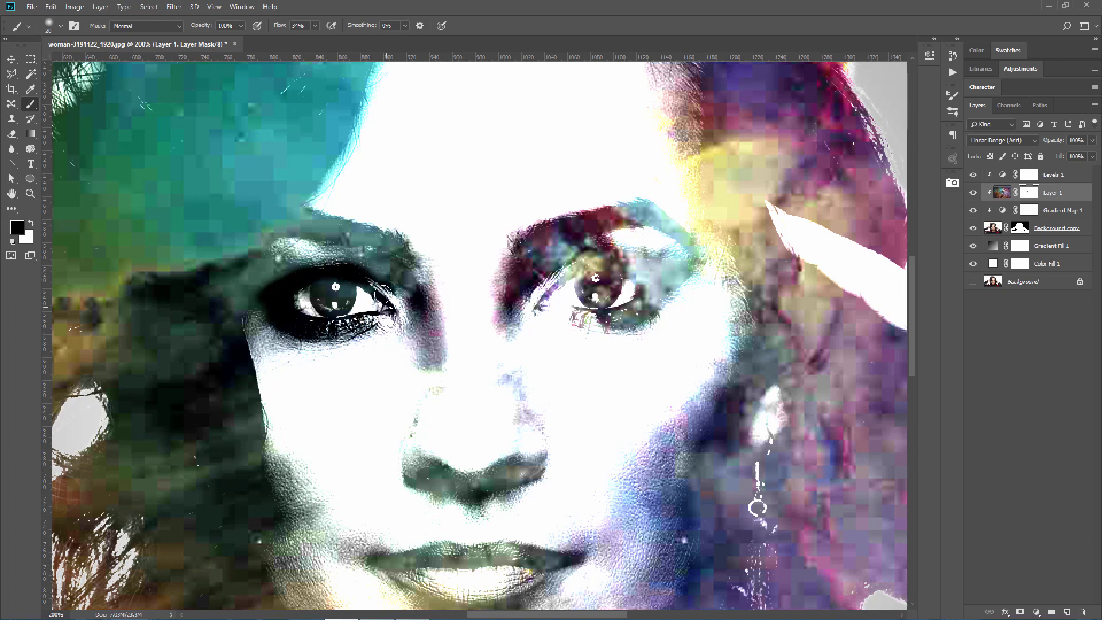
pyautogui.moveTo(379, 289)
pyautogui.mouseDown()
pyautogui.moveTo(368, 279)
pyautogui.moveTo(395, 301)
pyautogui.moveTo(386, 316)
pyautogui.moveTo(340, 323)
pyautogui.moveTo(262, 301)
pyautogui.mouseUp()
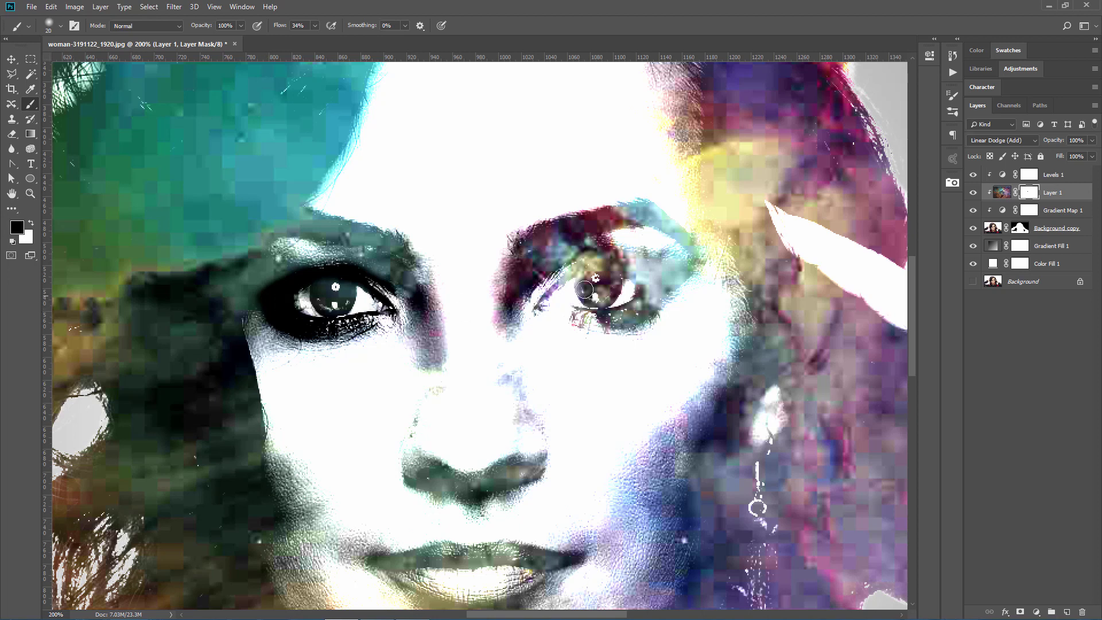
pyautogui.moveTo(546, 290)
pyautogui.mouseDown()
pyautogui.moveTo(582, 263)
pyautogui.moveTo(695, 272)
pyautogui.moveTo(641, 280)
pyautogui.moveTo(643, 294)
pyautogui.moveTo(653, 291)
pyautogui.moveTo(627, 316)
pyautogui.moveTo(661, 296)
pyautogui.moveTo(638, 269)
pyautogui.moveTo(711, 274)
pyautogui.moveTo(669, 300)
pyautogui.moveTo(636, 268)
pyautogui.moveTo(665, 287)
pyautogui.moveTo(639, 309)
pyautogui.moveTo(660, 280)
pyautogui.mouseUp()
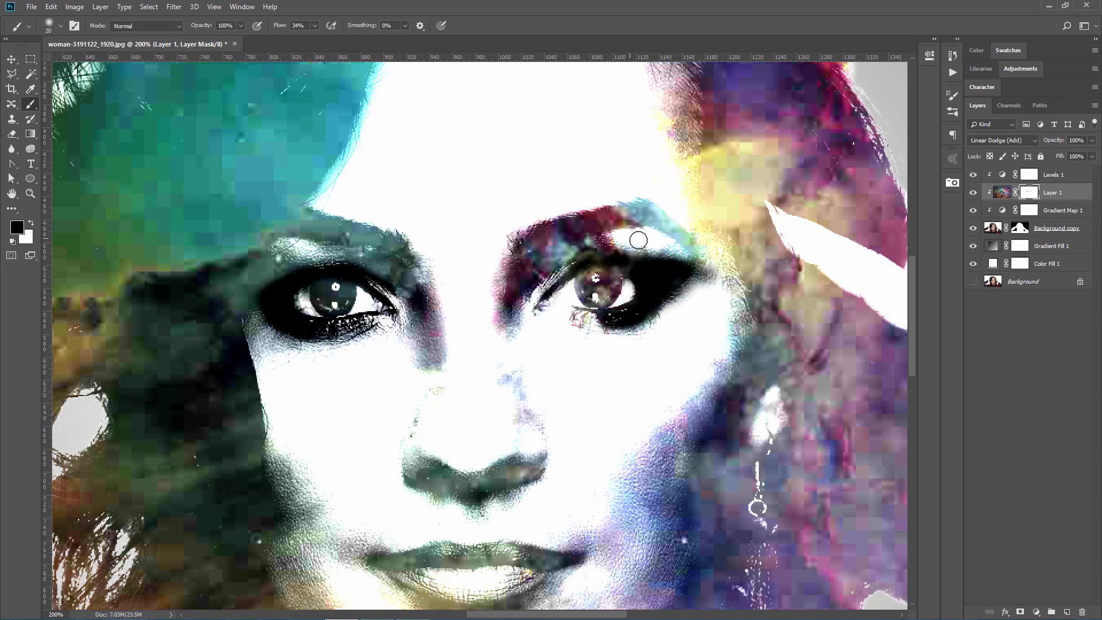
# - Enlarge the brush to 39 px and paint more black on the mask to clean up the dark makeup around both eyes
pyautogui.click(61, 27)
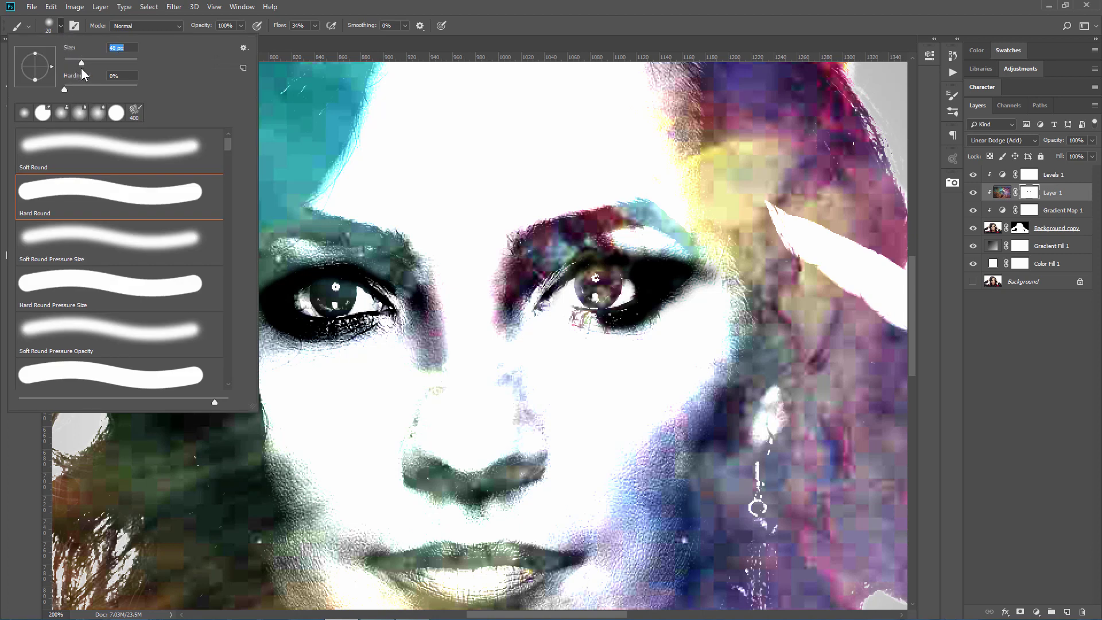
pyautogui.click(61, 25)
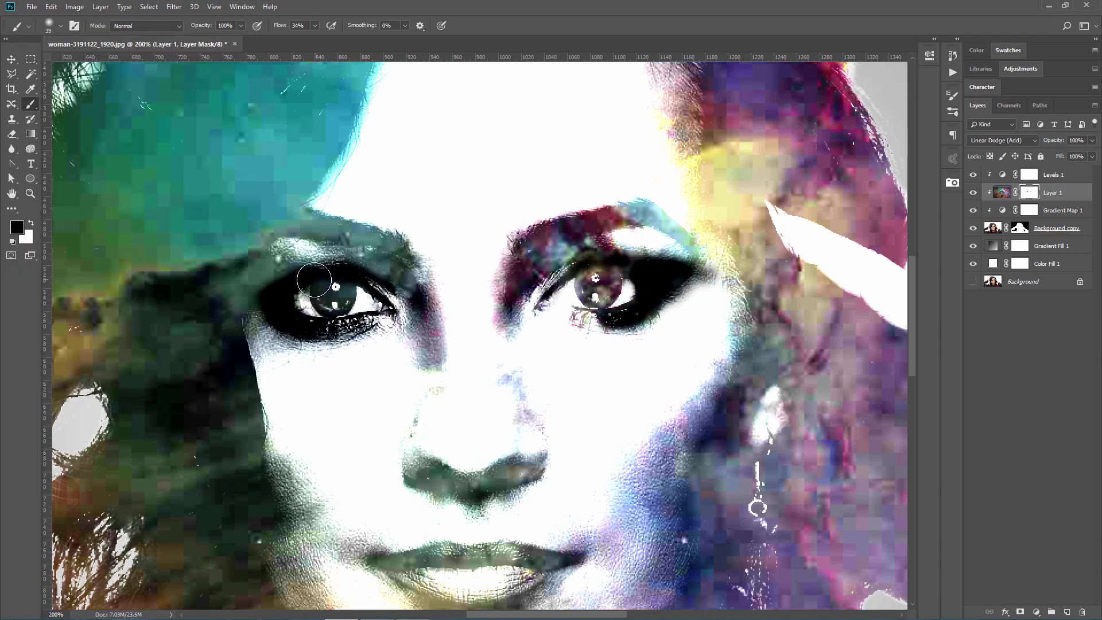
pyautogui.moveTo(314, 280); pyautogui.dragTo(255, 301)
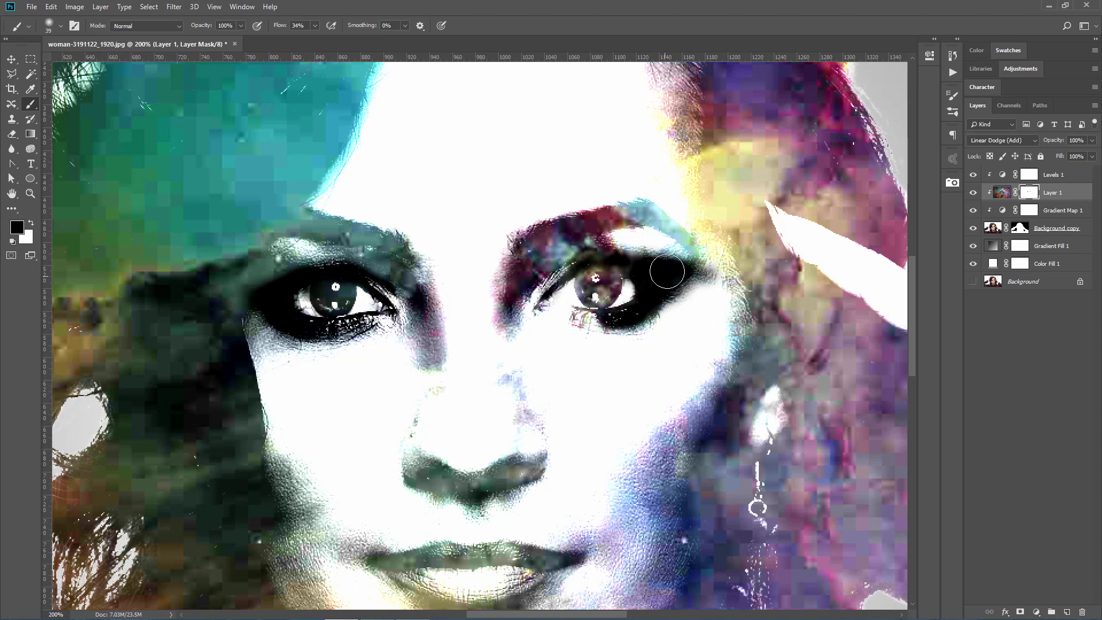
pyautogui.moveTo(667, 272)
pyautogui.mouseDown()
pyautogui.moveTo(653, 301)
pyautogui.moveTo(633, 323)
pyautogui.mouseUp()
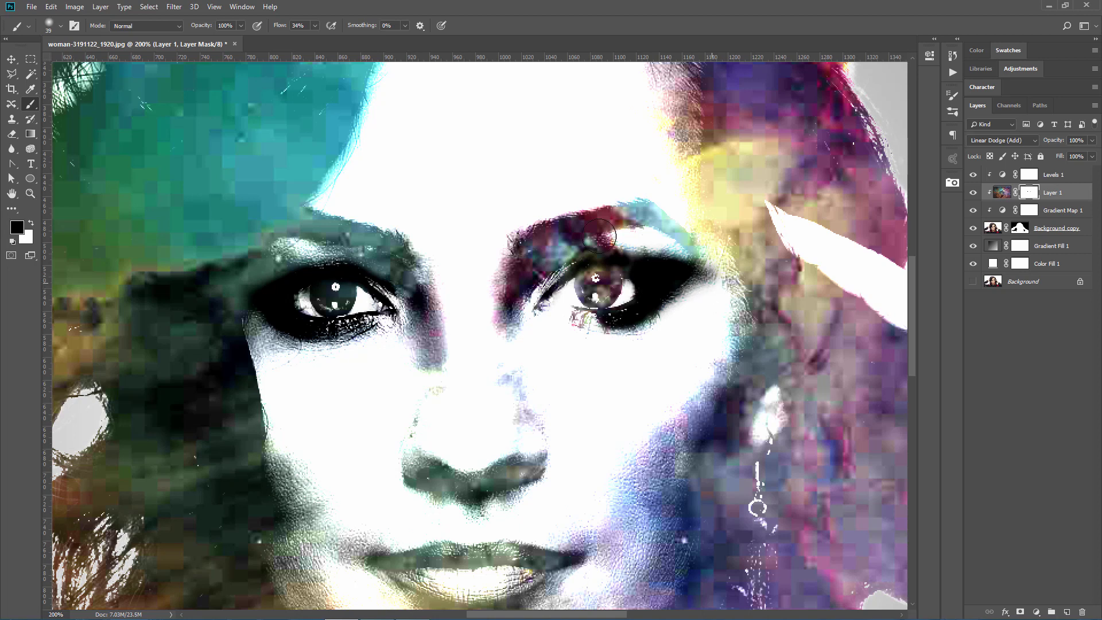
# - Paint white on the mask to restore the nebula beside the right-hand eye's outer corner, and reduce the brush to 20 px
pyautogui.click(31, 223)
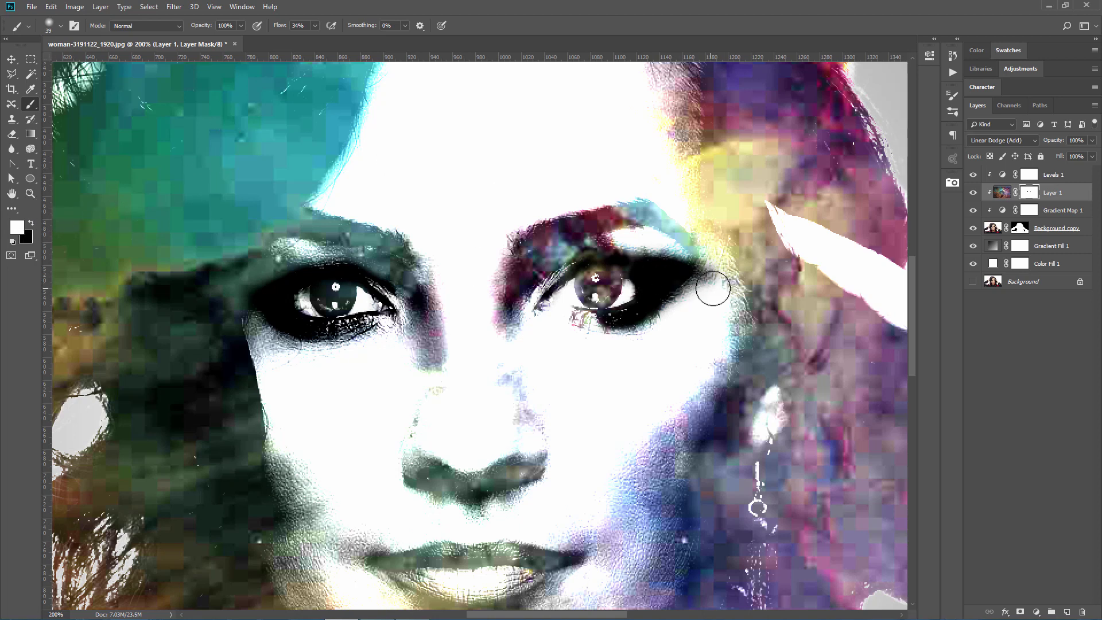
pyautogui.moveTo(713, 288); pyautogui.dragTo(723, 284)
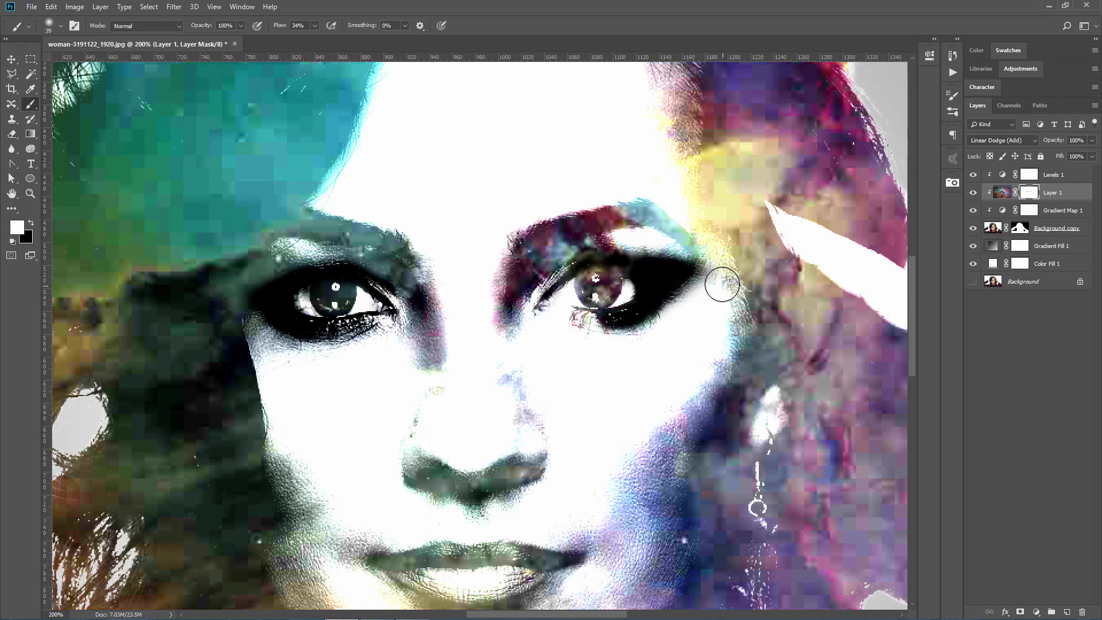
pyautogui.moveTo(666, 343)
pyautogui.mouseDown()
pyautogui.moveTo(620, 345)
pyautogui.moveTo(654, 328)
pyautogui.moveTo(620, 337)
pyautogui.moveTo(664, 308)
pyautogui.moveTo(637, 331)
pyautogui.moveTo(690, 315)
pyautogui.moveTo(718, 289)
pyautogui.mouseUp()
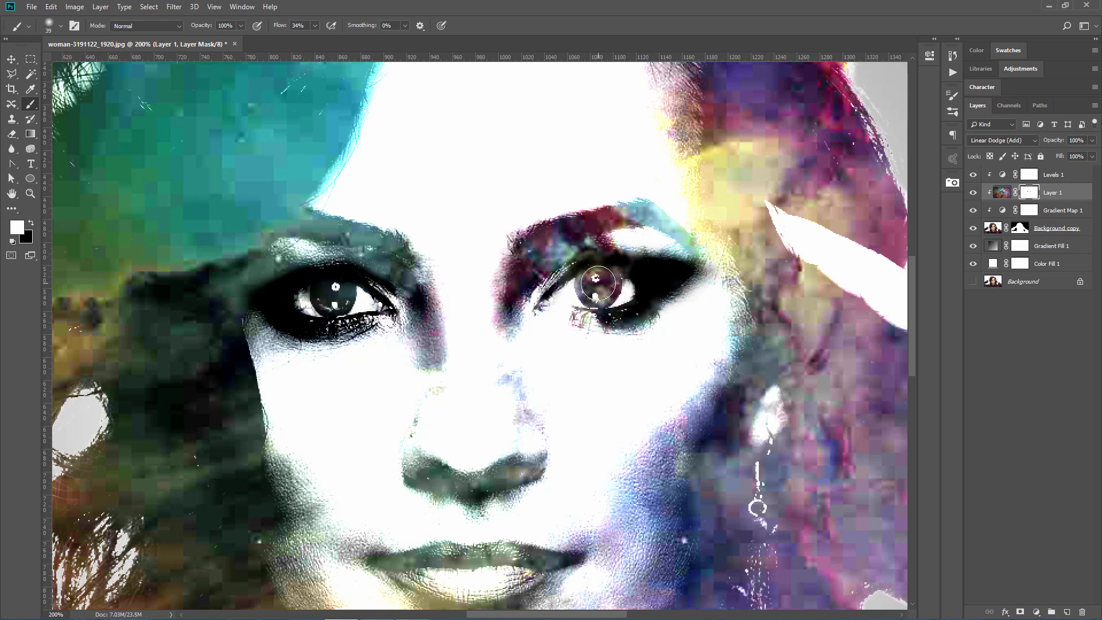
pyautogui.press('[')
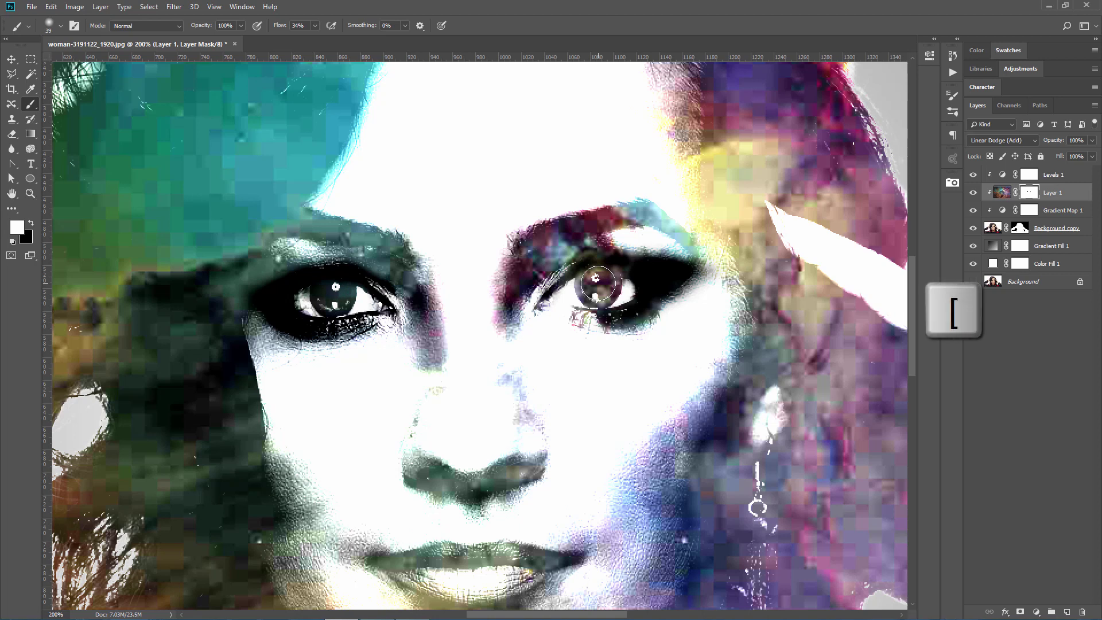
pyautogui.press('[')
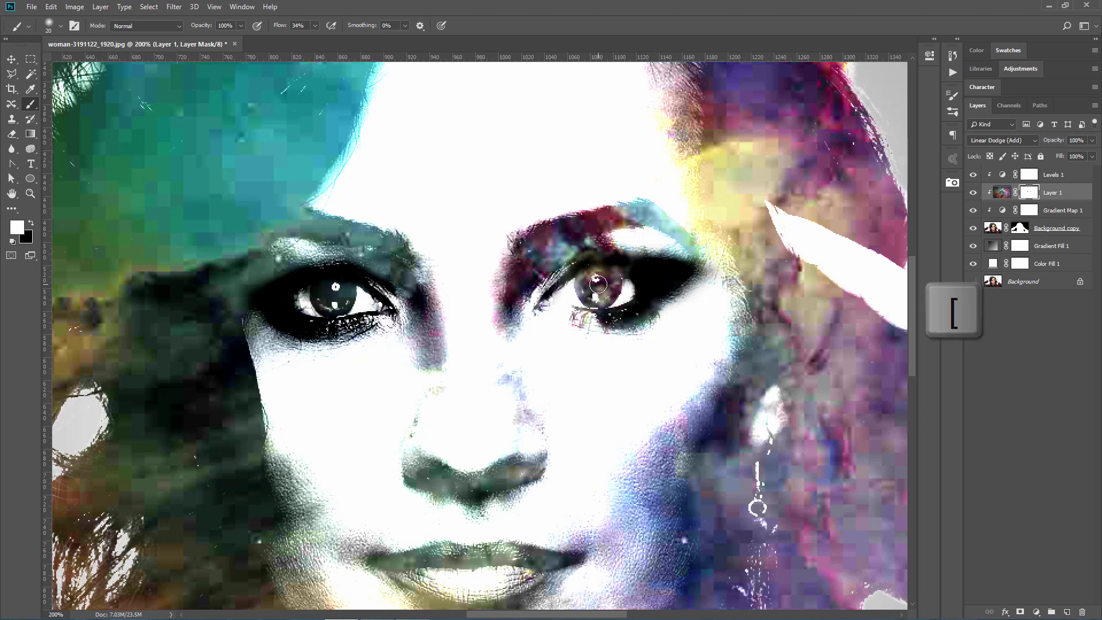
# - Enlarge the brush to 25 px and paint black on the nebula layer's mask over both pupils
pyautogui.press(']')
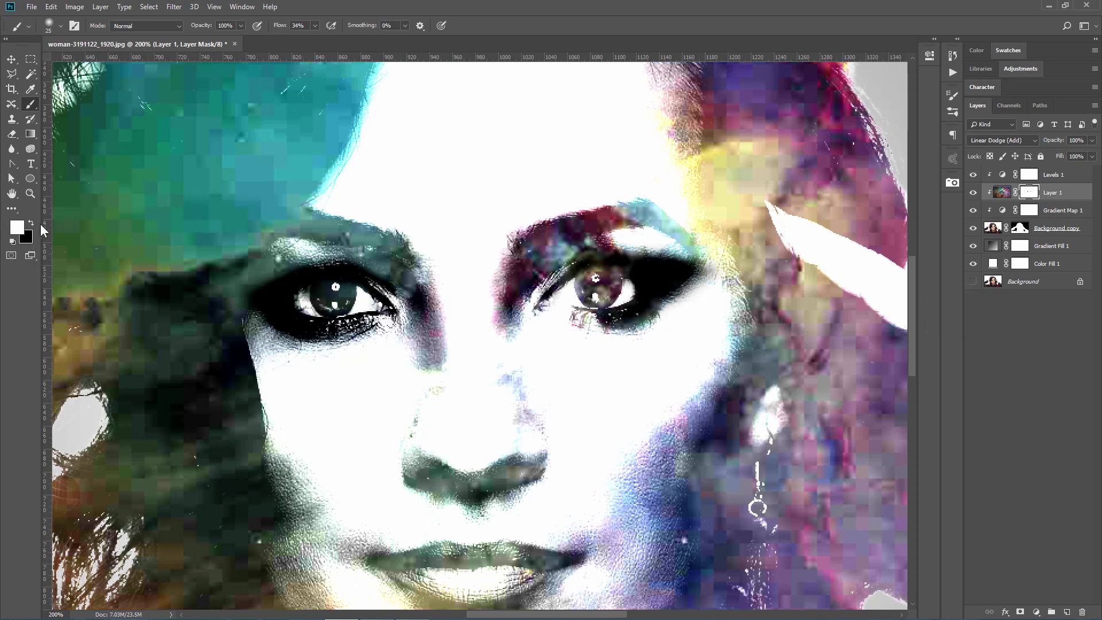
pyautogui.click(31, 223)
pyautogui.click(598, 284)
pyautogui.moveTo(334, 296); pyautogui.dragTo(335, 300)
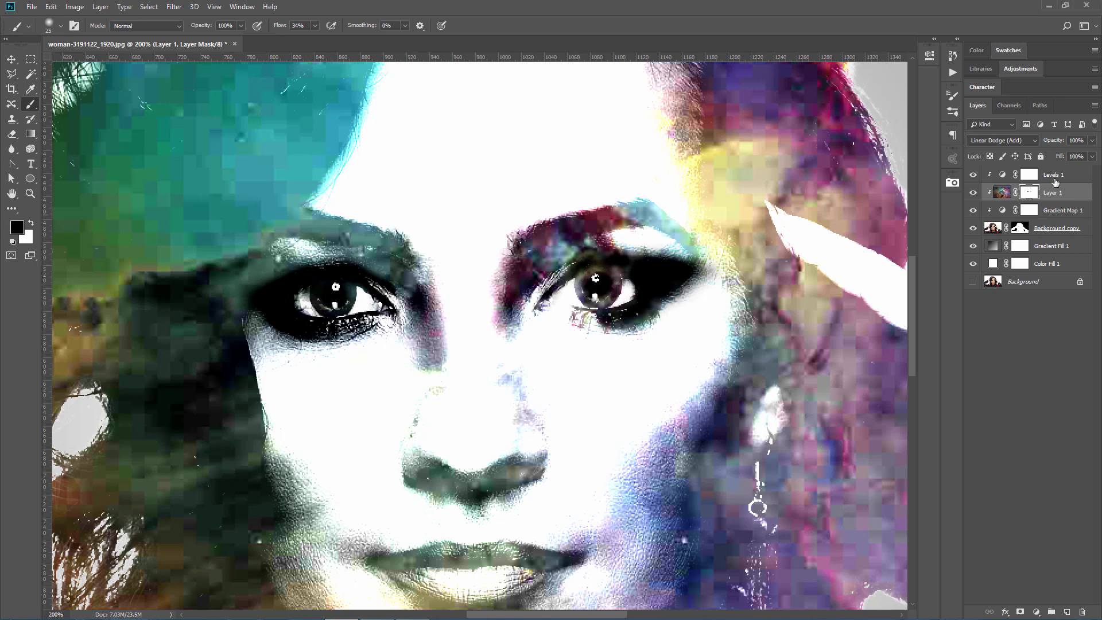
# - Paint black over the irises on the Levels 1 mask with a soft 50 px brush to lighten them
pyautogui.click(1005, 176)
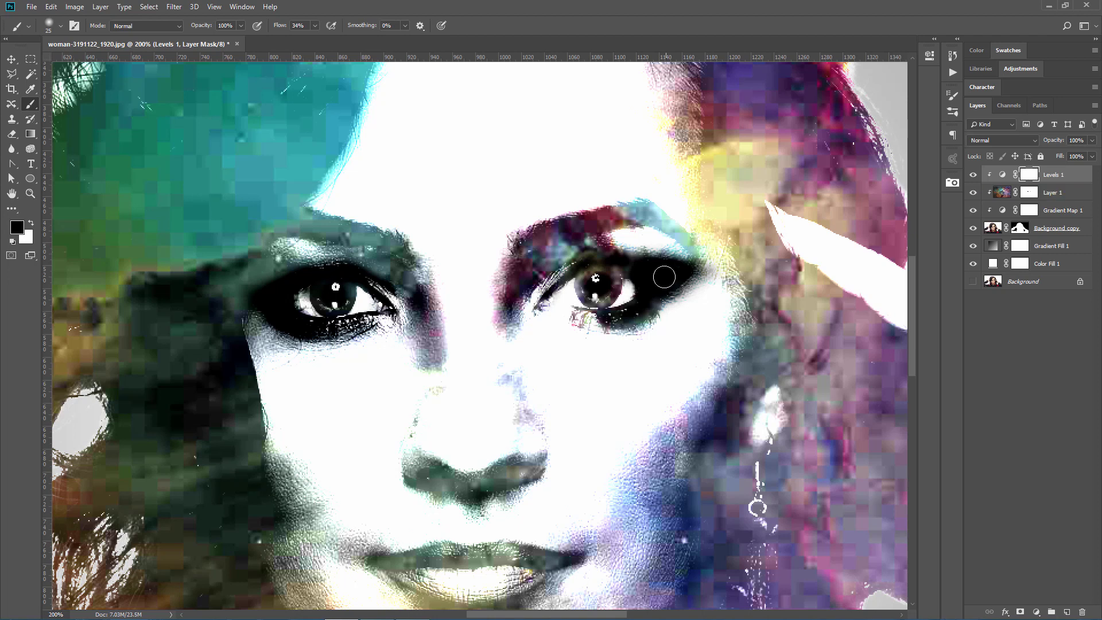
pyautogui.press(']')
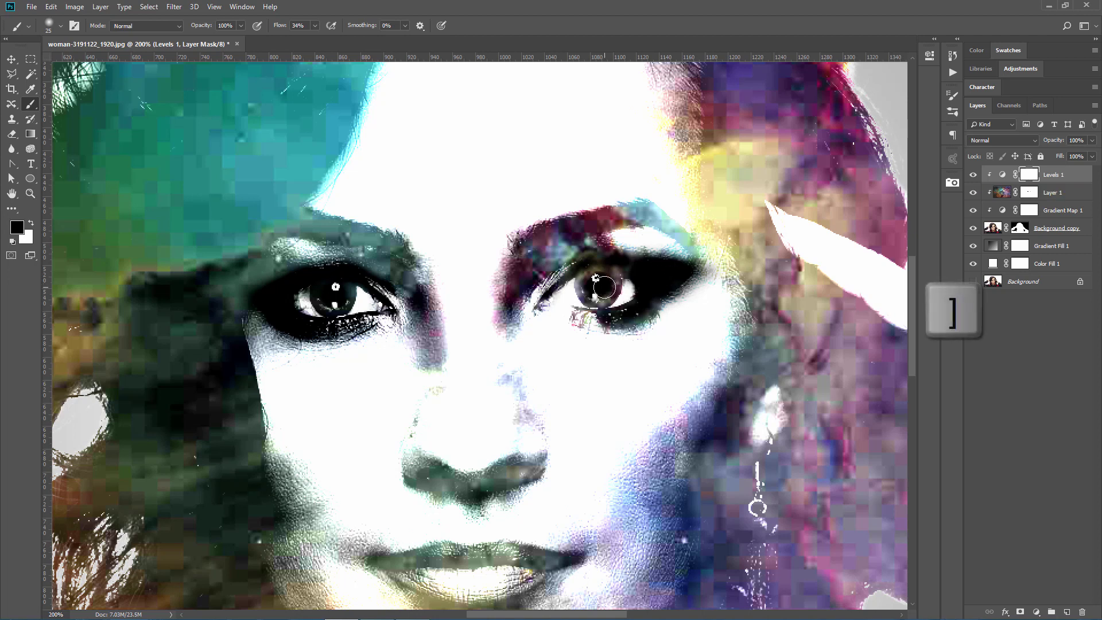
pyautogui.press(']')
pyautogui.press(']')
pyautogui.press(']')
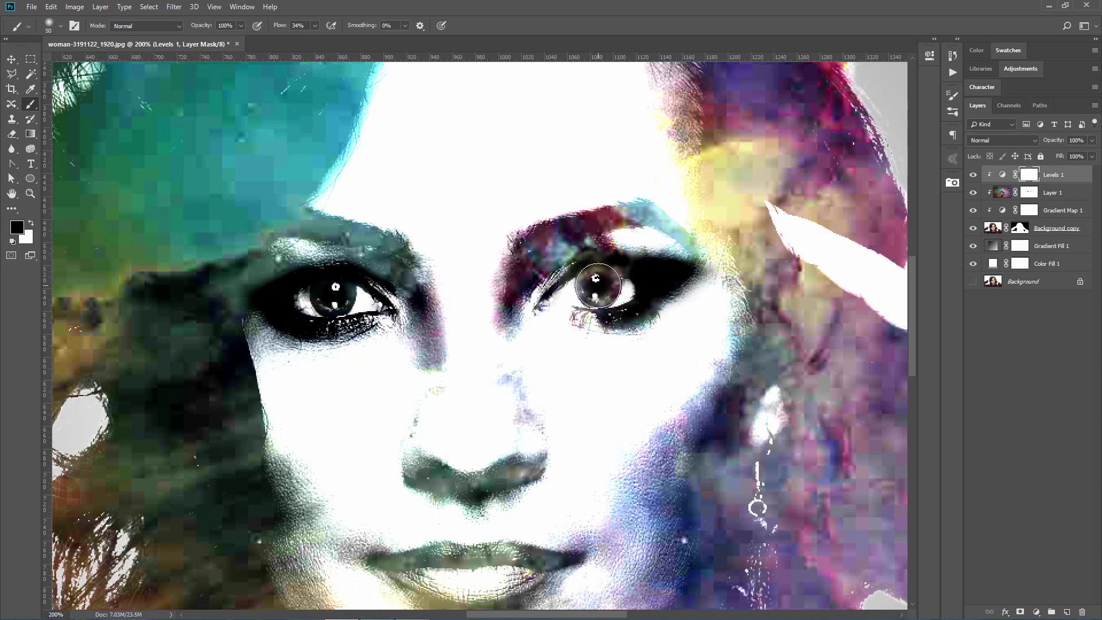
pyautogui.click(598, 285)
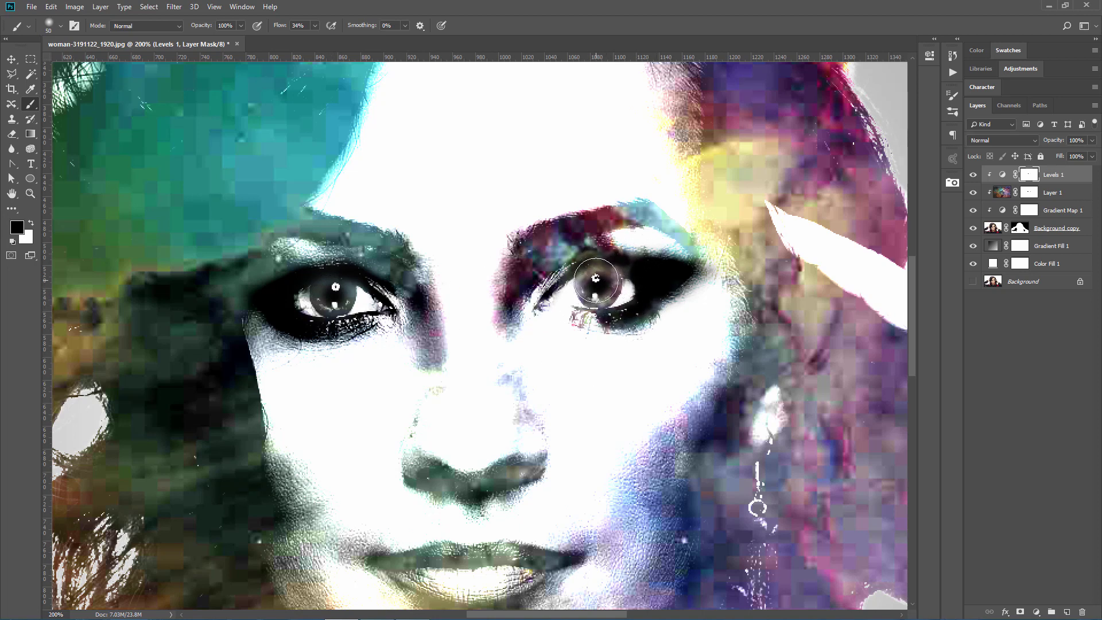
# - Set the brush to 20 px with 100% hardness and make the nebula layer's mask active for painting
pyautogui.press('[')
pyautogui.press('[')
pyautogui.press('[')
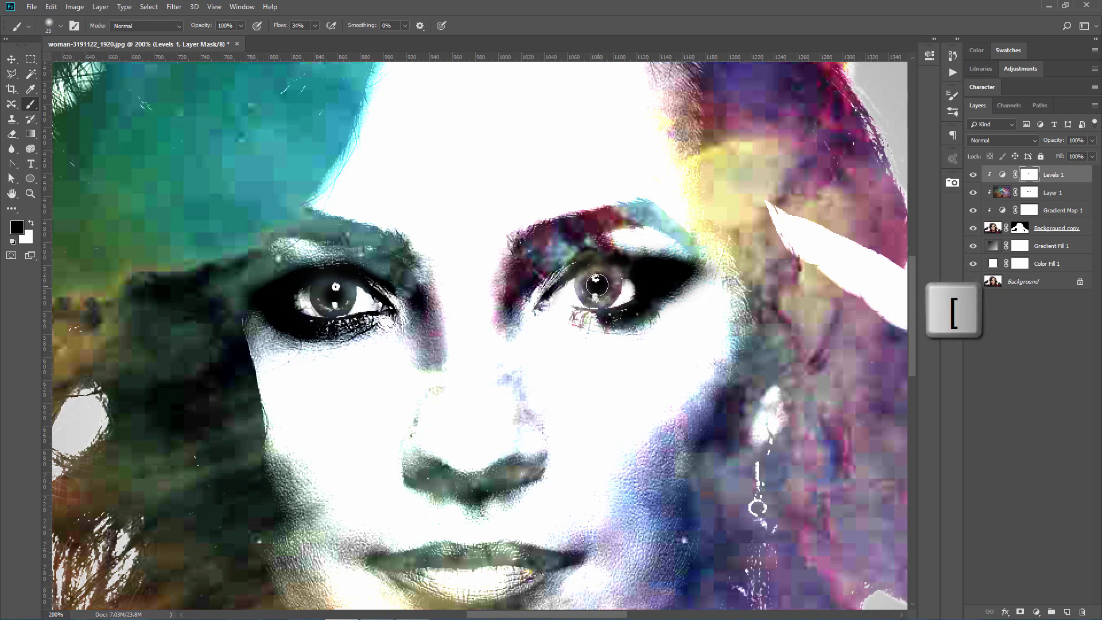
pyautogui.click(60, 27)
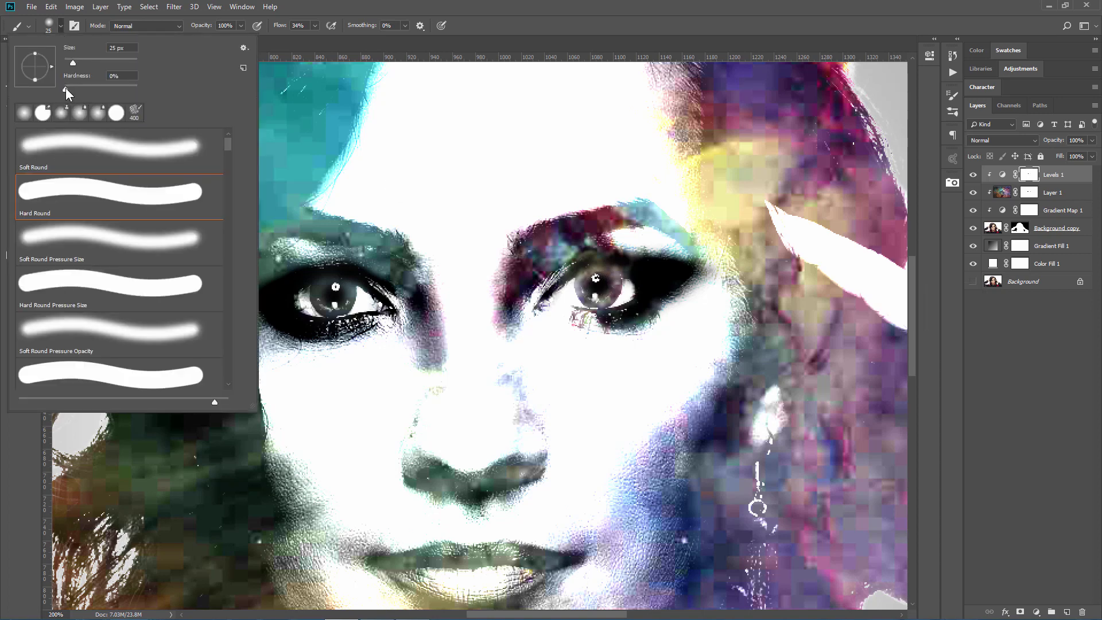
pyautogui.moveTo(65, 88); pyautogui.dragTo(149, 88)
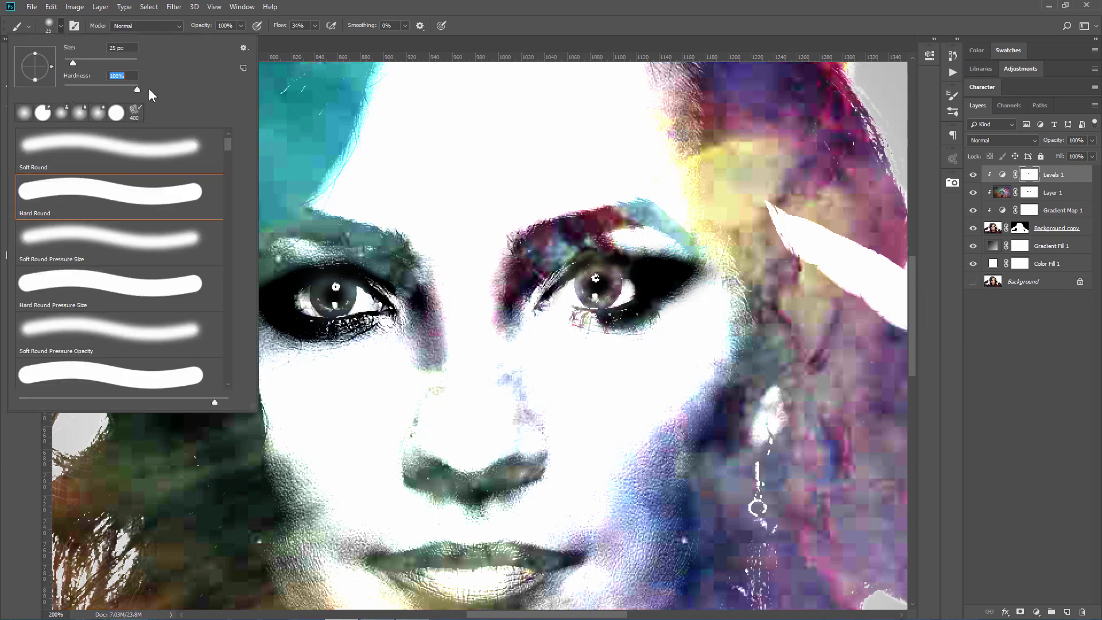
pyautogui.click(61, 24)
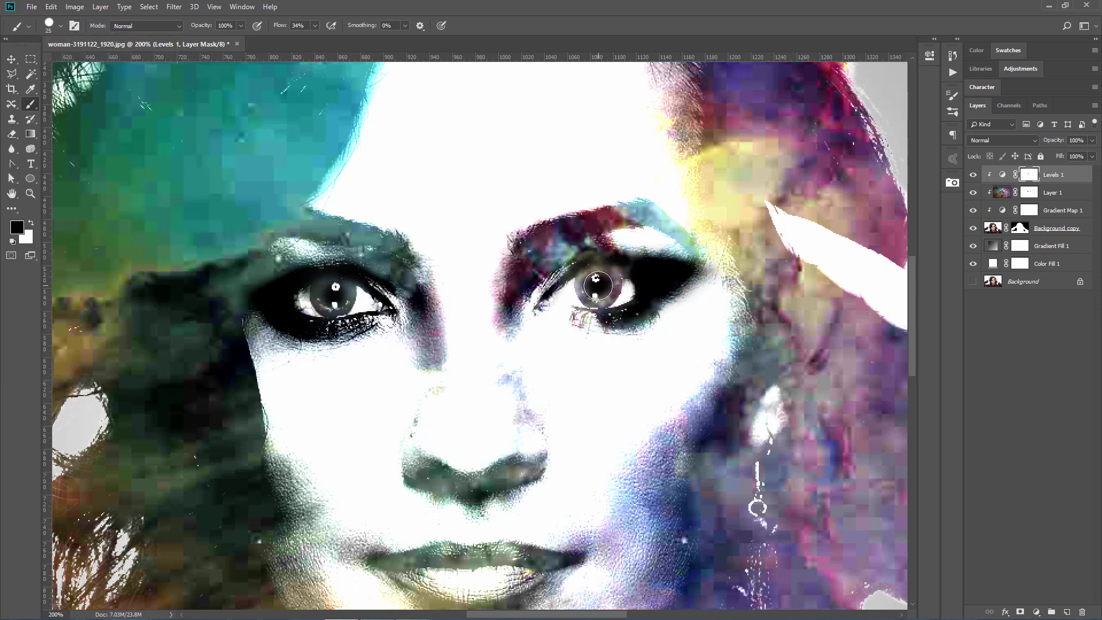
pyautogui.press('[')
pyautogui.click(1046, 197)
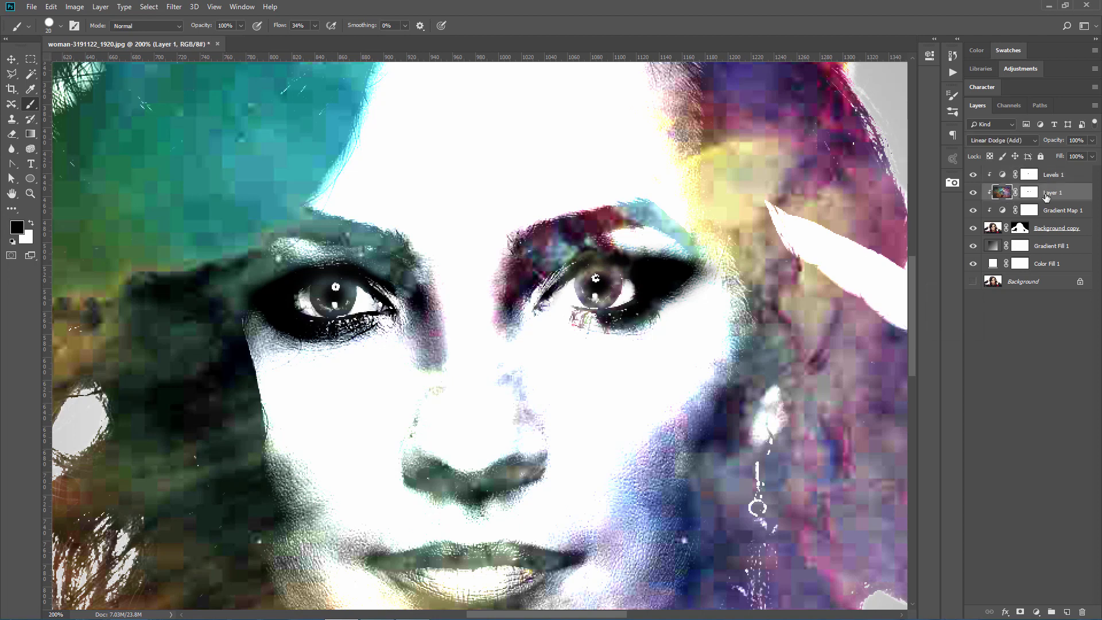
pyautogui.click(1030, 193)
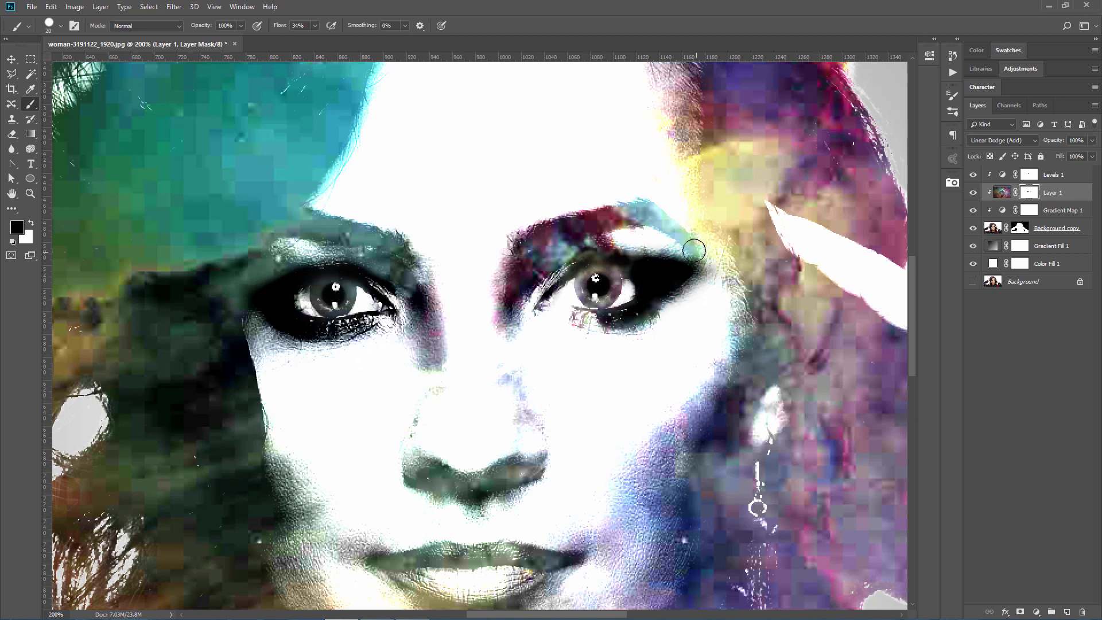
# - Edit the Gradient Fill 1 background gradient, moving its opaque black end's opacity stop to a location of 7%
pyautogui.click(30, 193)
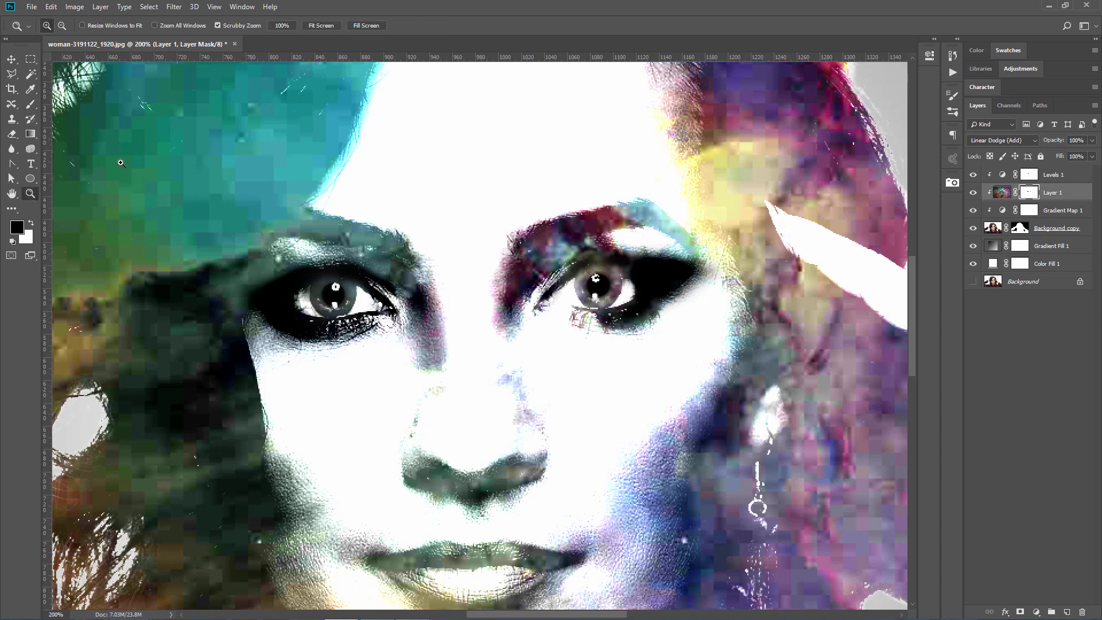
pyautogui.click(321, 26)
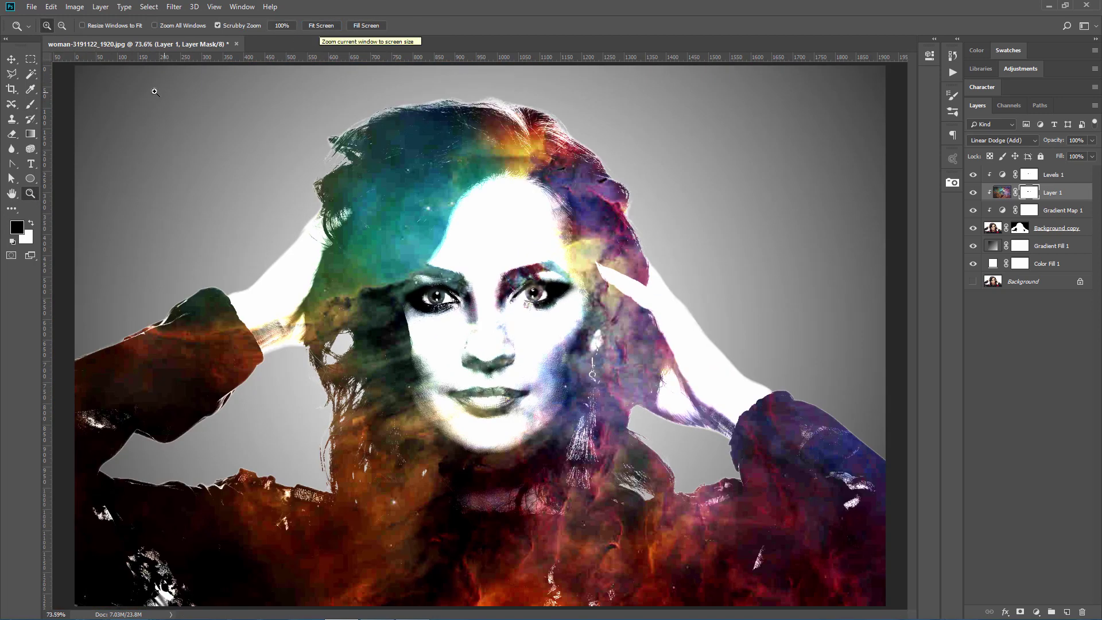
pyautogui.click(11, 60)
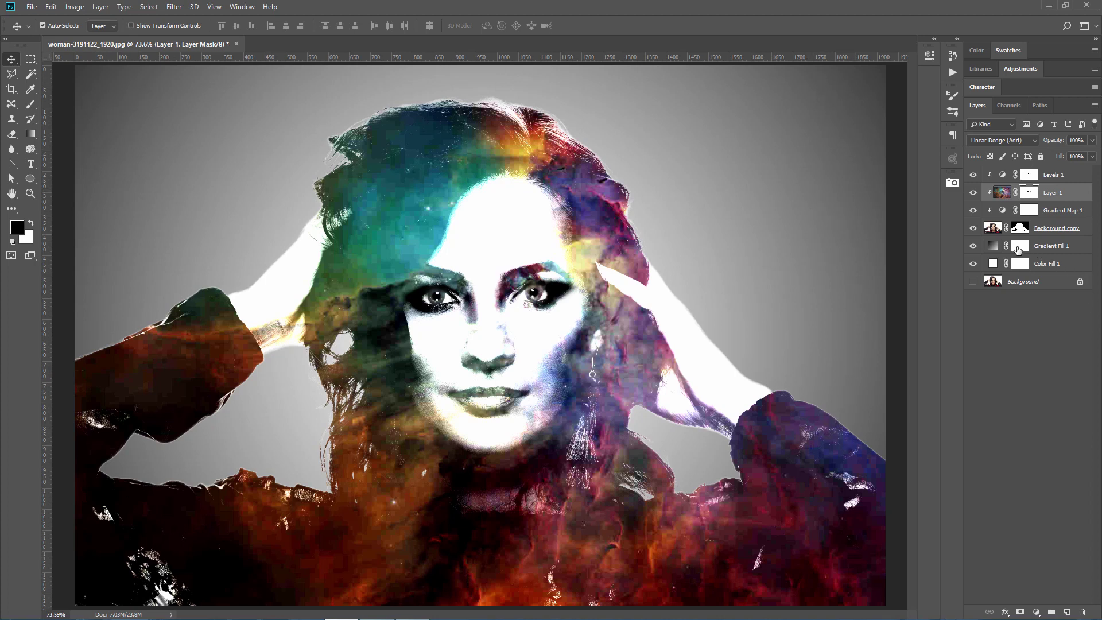
pyautogui.click(993, 248)
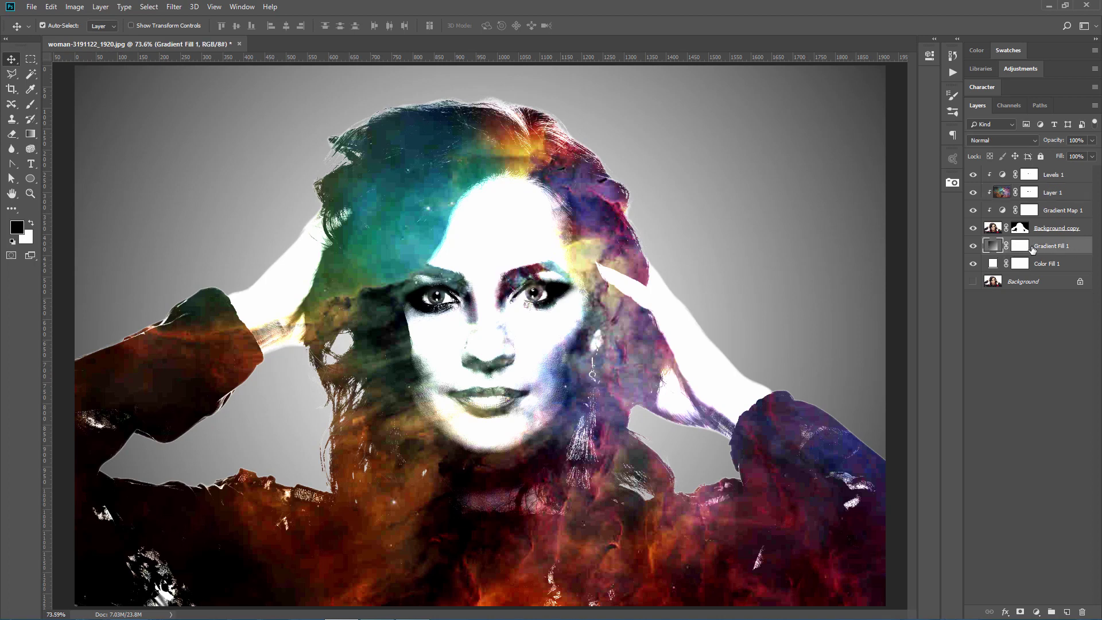
pyautogui.doubleClick(994, 249)
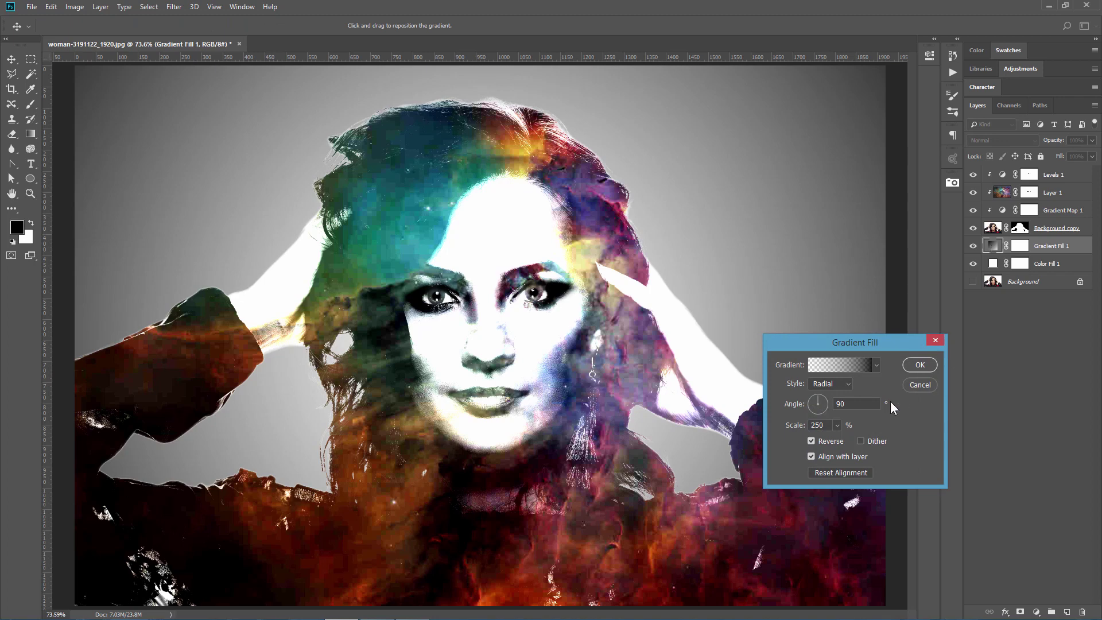
pyautogui.click(831, 366)
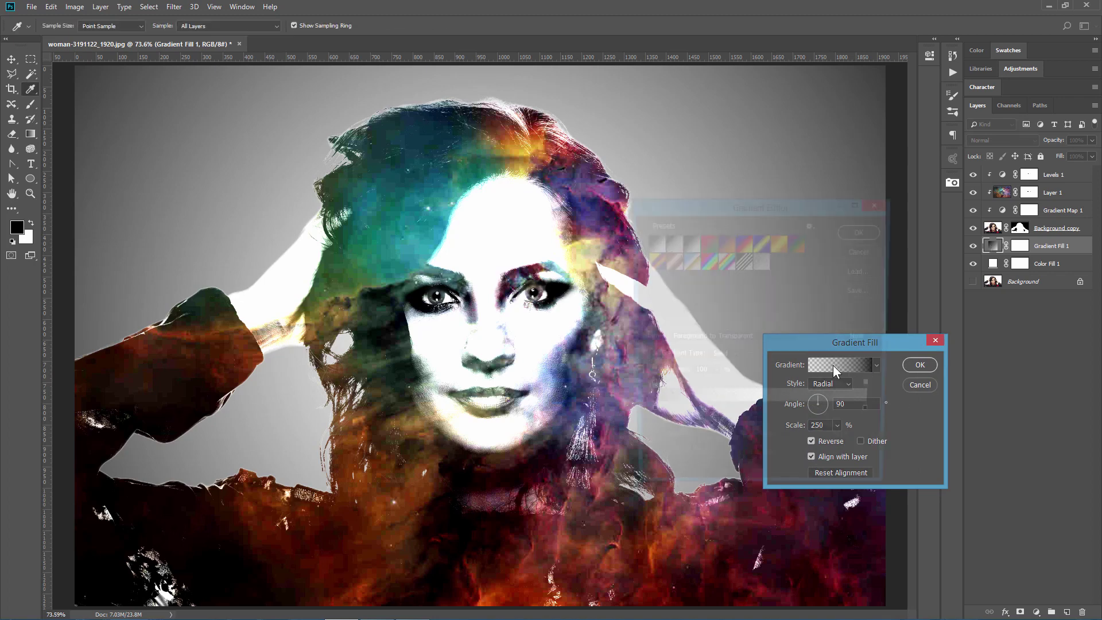
pyautogui.moveTo(743, 204); pyautogui.dragTo(777, 201)
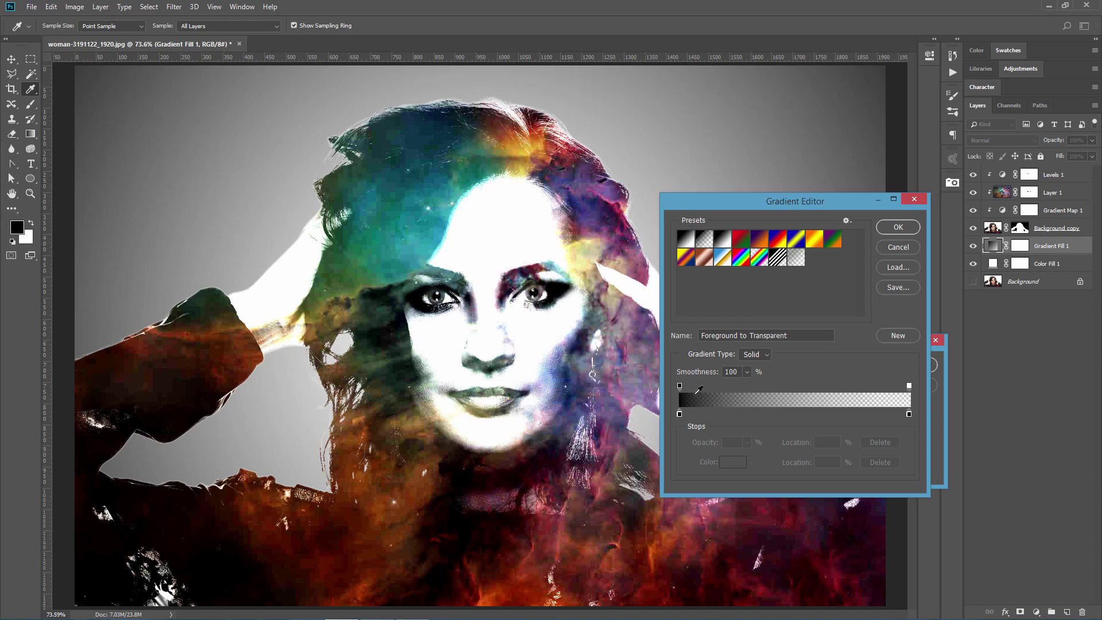
pyautogui.click(679, 386)
pyautogui.moveTo(688, 384); pyautogui.dragTo(695, 385)
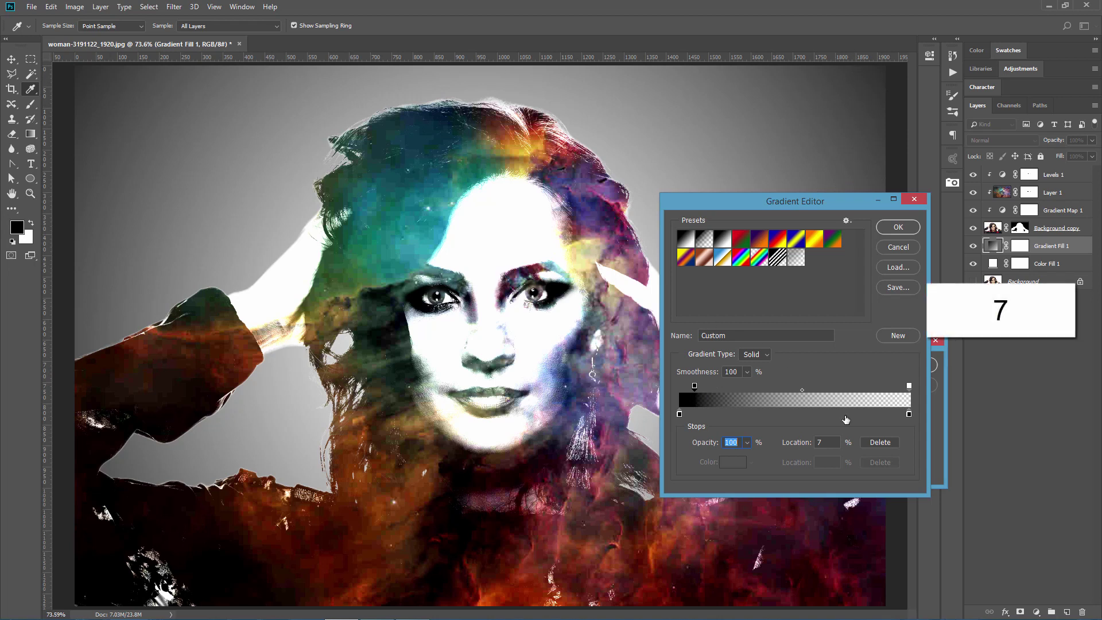
pyautogui.click(896, 233)
pyautogui.click(917, 364)
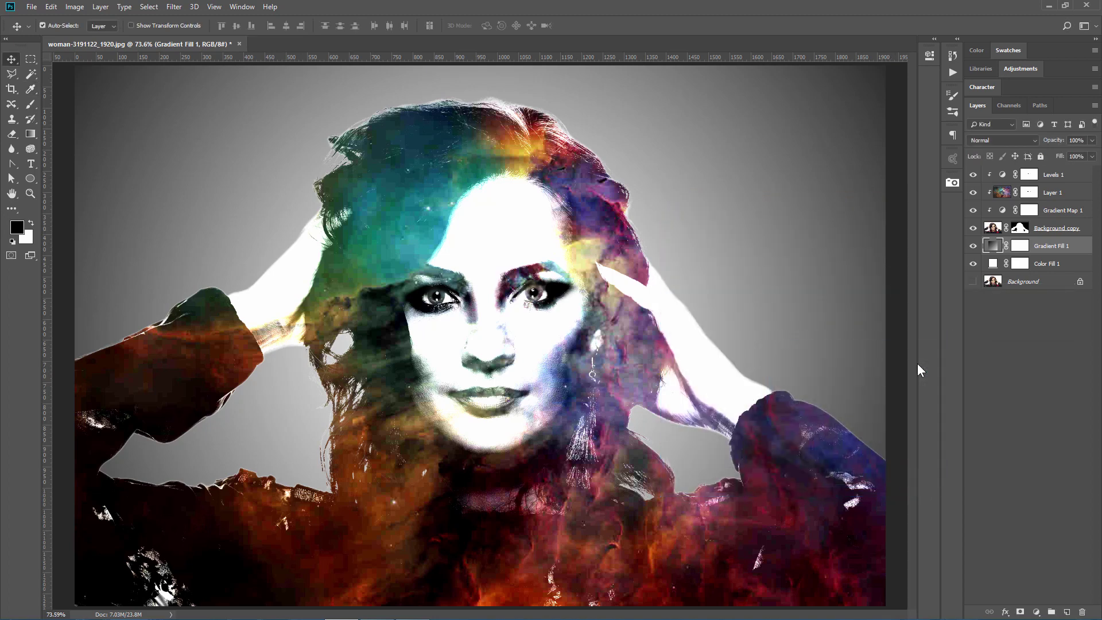